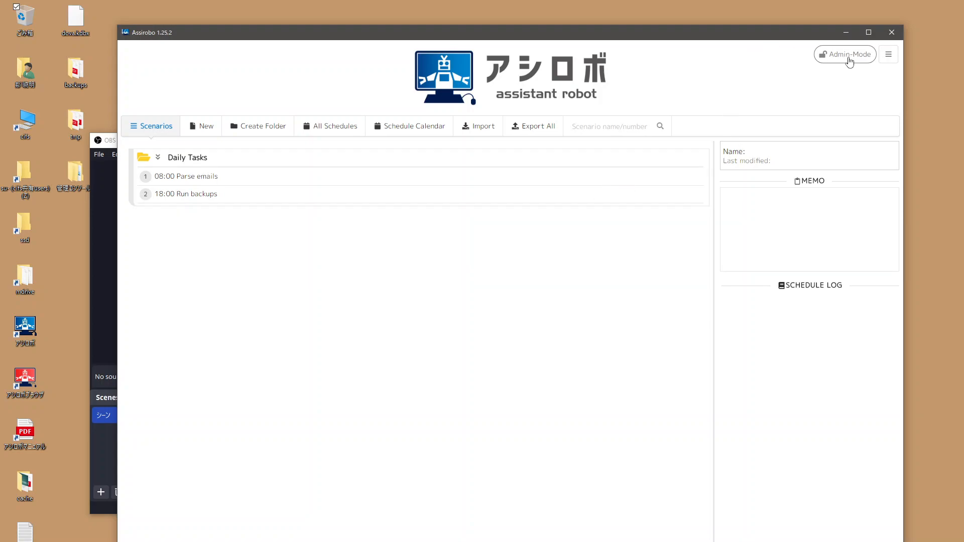
Step: Add a Google Spreadsheet OAuth2 account using the app's Google e-mail and authorize it
{"action": "left_click", "coordinate": [889, 54]}
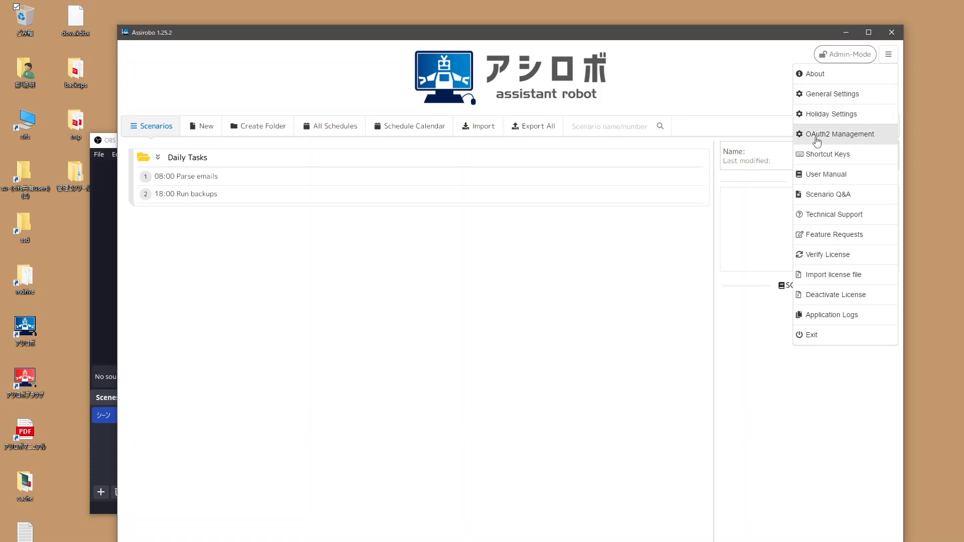
{"action": "left_click", "coordinate": [856, 135]}
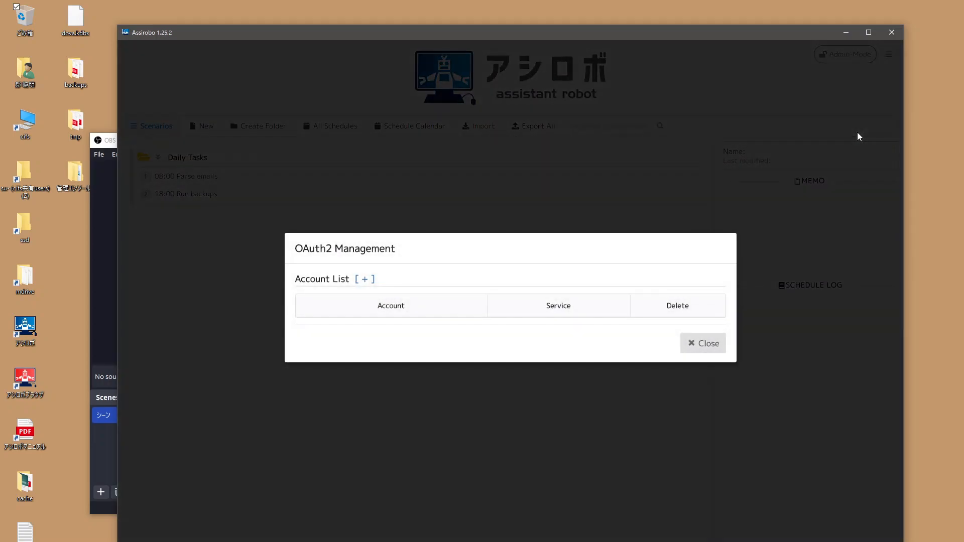
{"action": "left_click", "coordinate": [362, 280]}
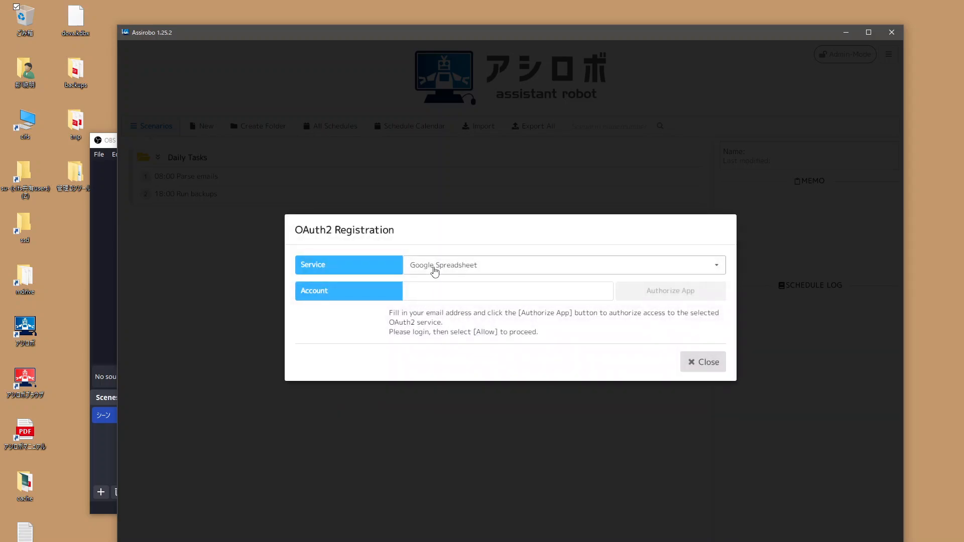
{"action": "left_click", "coordinate": [424, 299]}
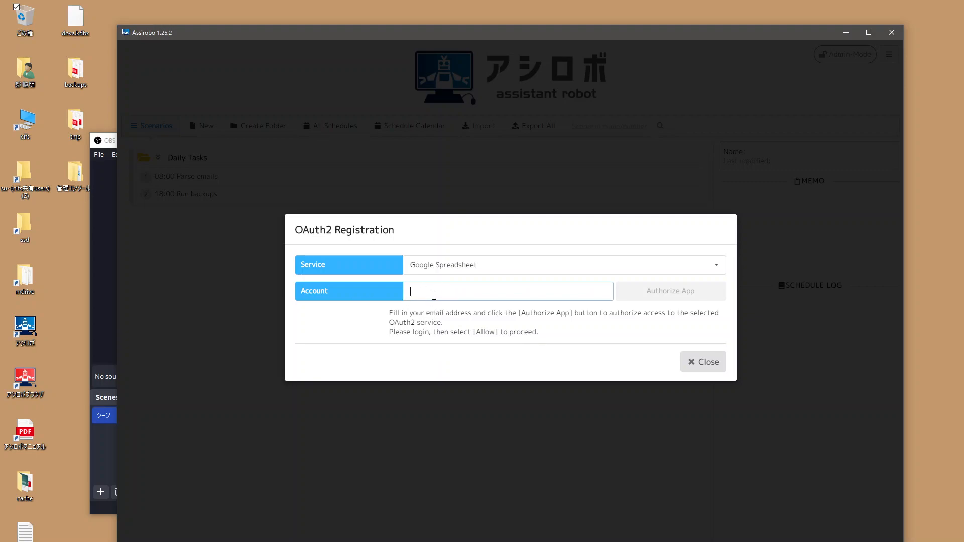
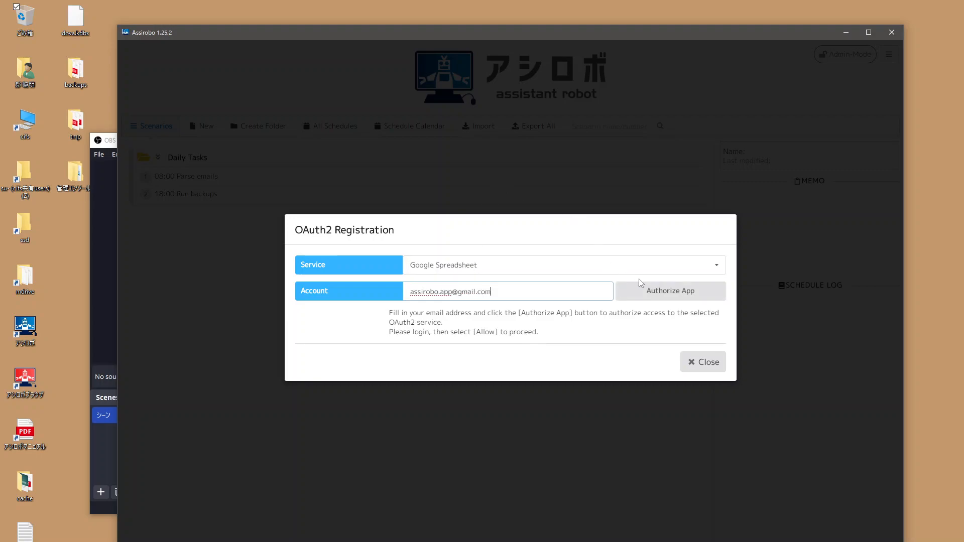
{"action": "left_click", "coordinate": [676, 295]}
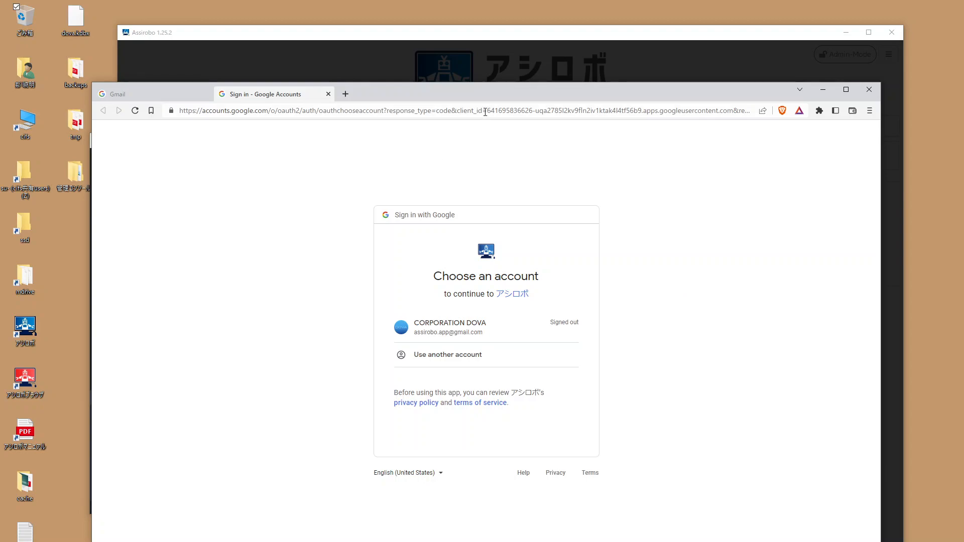
Step: Inspect the sign-in address and read the Google Drive section of the app's privacy policy
{"action": "left_click_drag", "start_coordinate": [487, 111], "coordinate": [734, 113]}
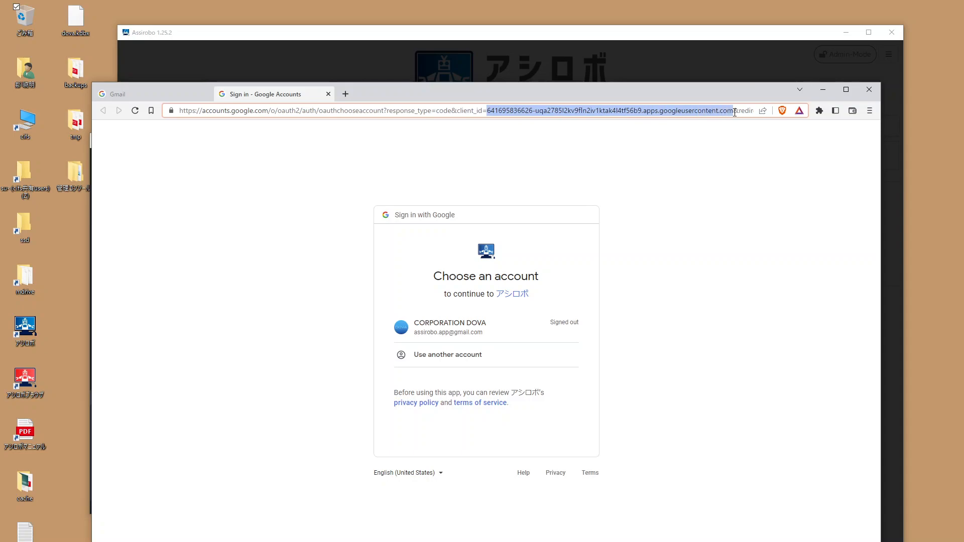
{"action": "left_click", "coordinate": [708, 228]}
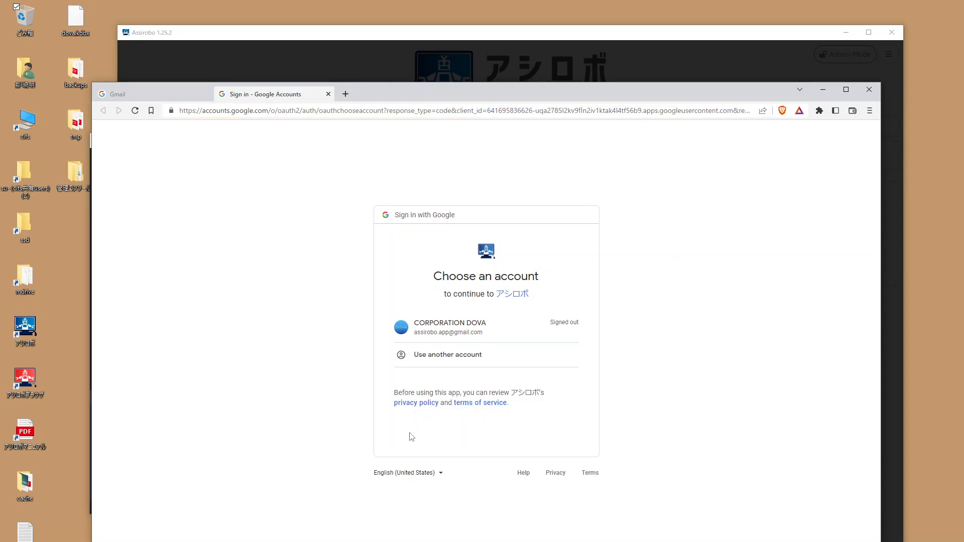
{"action": "left_click", "coordinate": [419, 403]}
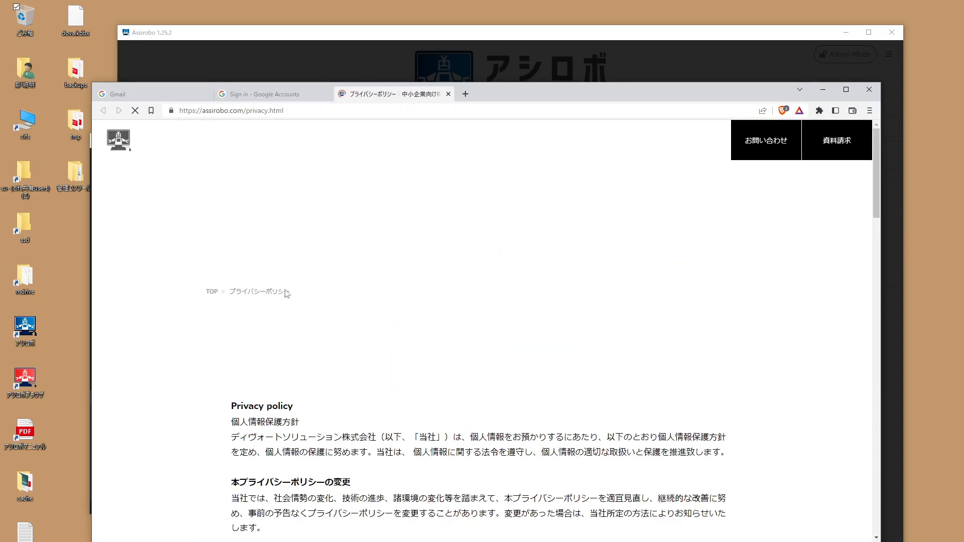
{"action": "scroll", "coordinate": [369, 377], "scroll_direction": "down", "scroll_amount": 20}
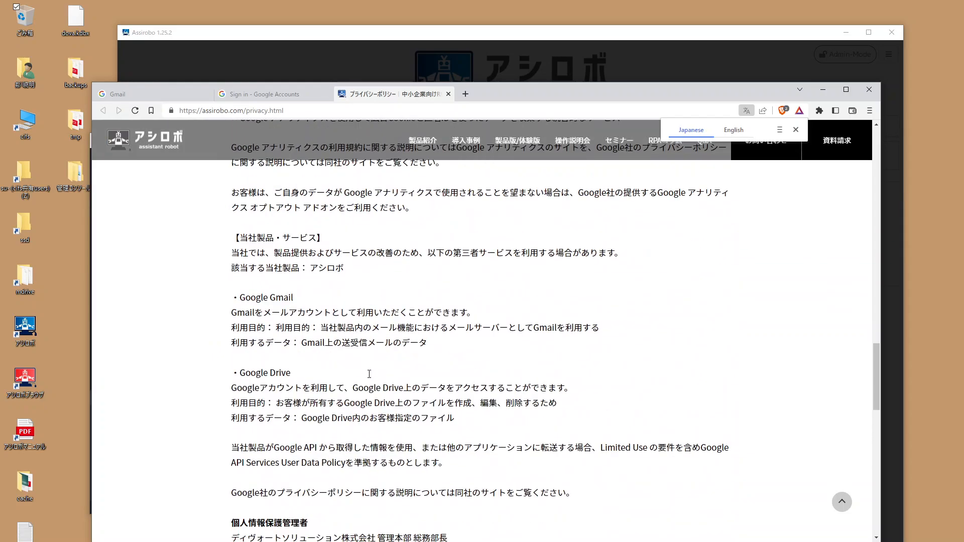
{"action": "scroll", "coordinate": [370, 373], "scroll_direction": "down", "scroll_amount": 2}
{"action": "left_click_drag", "start_coordinate": [233, 272], "coordinate": [474, 375]}
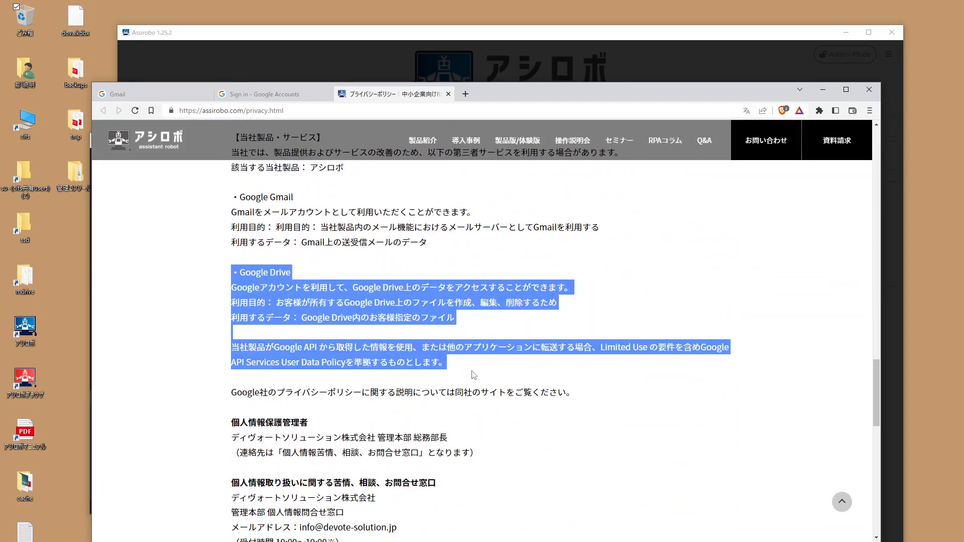
{"action": "left_click", "coordinate": [507, 374]}
{"action": "left_click", "coordinate": [270, 96]}
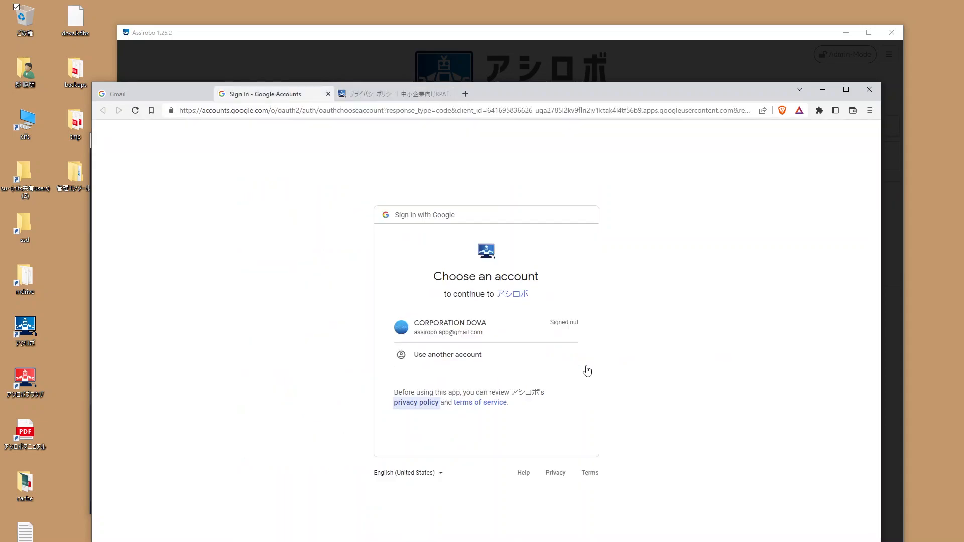
Step: Sign in with the listed Google account and its password
{"action": "left_click", "coordinate": [433, 335]}
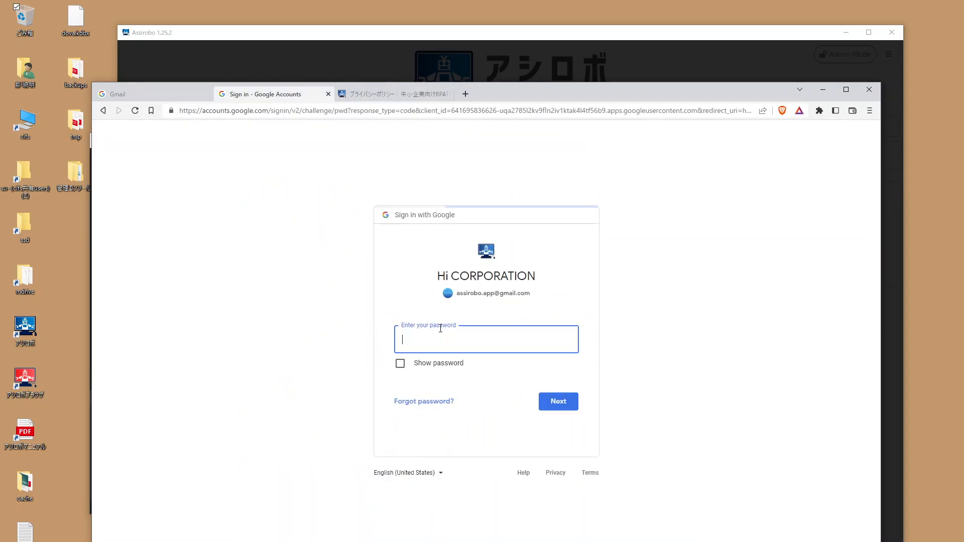
{"action": "type", "text": "••"}
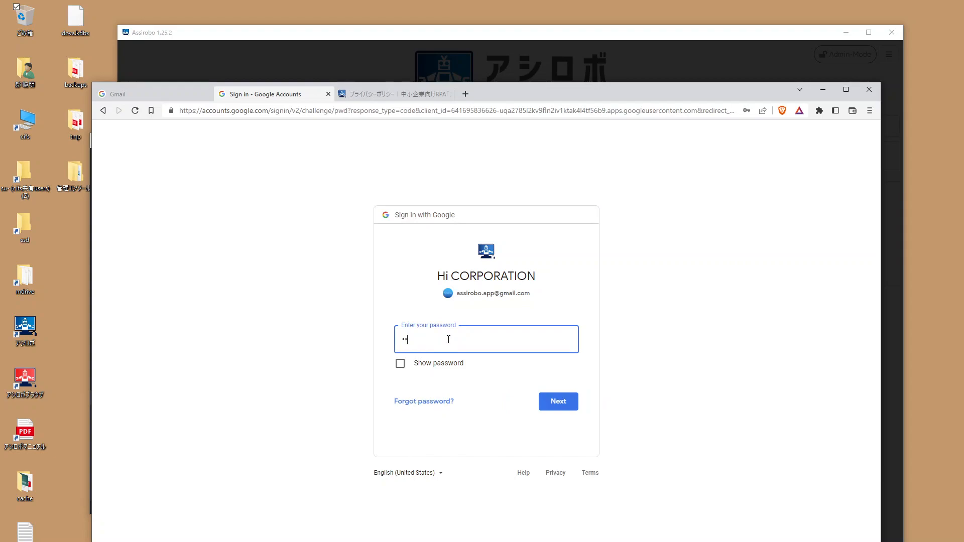
{"action": "type", "text": "•••••••"}
{"action": "key", "text": "Return"}
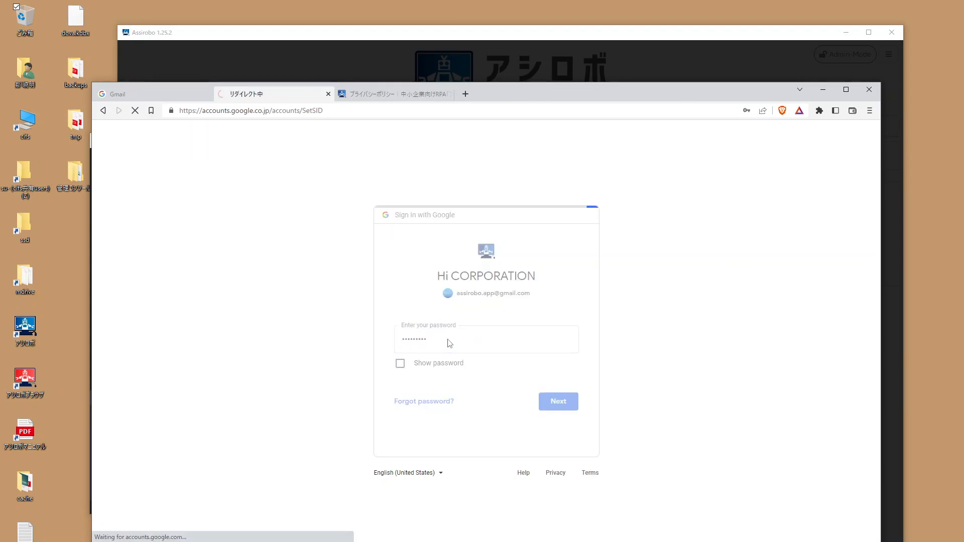
Step: Proceed past the unverified-app warning, grant Drive and Sheets access, and return to Assirobo
{"action": "left_click", "coordinate": [351, 327]}
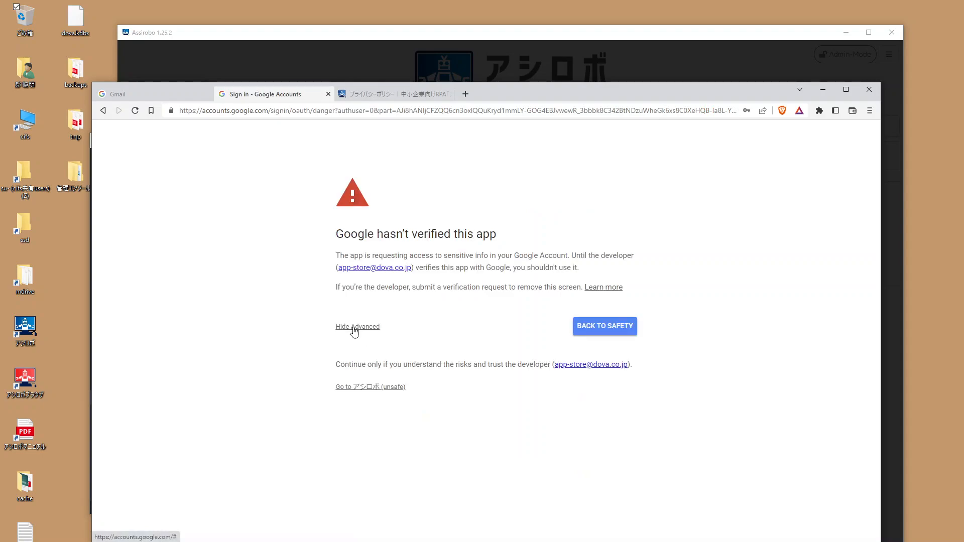
{"action": "left_click", "coordinate": [376, 388]}
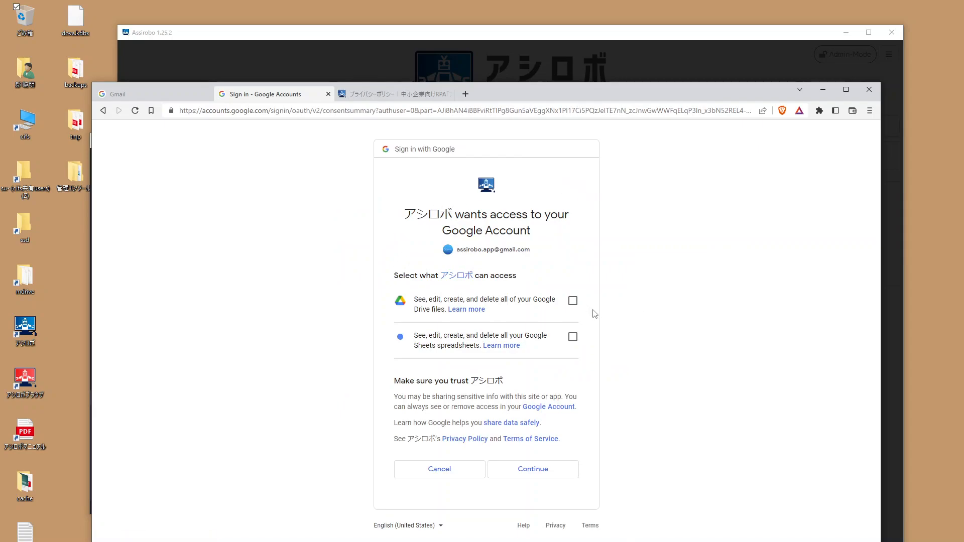
{"action": "left_click", "coordinate": [573, 301]}
{"action": "left_click", "coordinate": [573, 337]}
{"action": "left_click", "coordinate": [553, 473]}
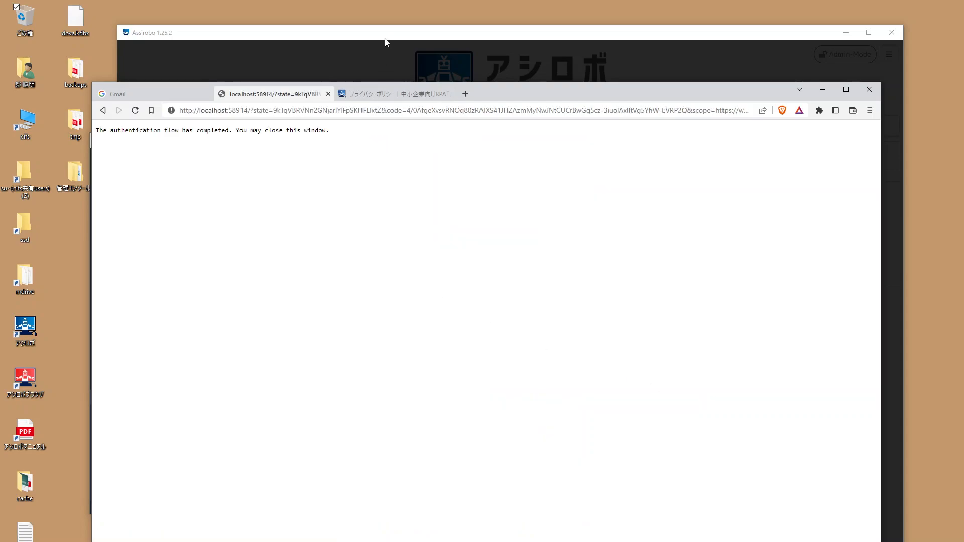
{"action": "left_click", "coordinate": [328, 94]}
{"action": "left_click", "coordinate": [334, 32]}
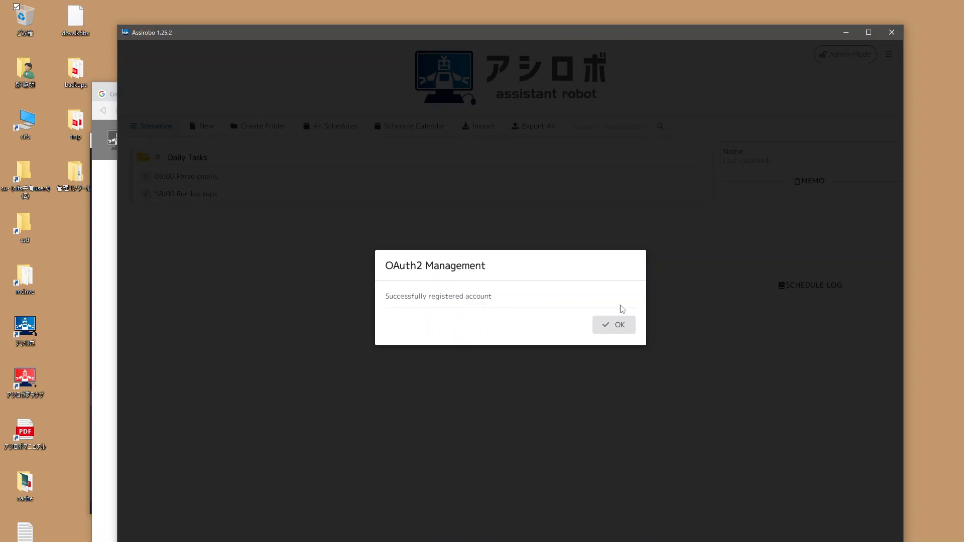
Step: Dismiss the registration success, then create and edit a scenario named 'Demo Spreadsheet Task'
{"action": "left_click", "coordinate": [624, 328]}
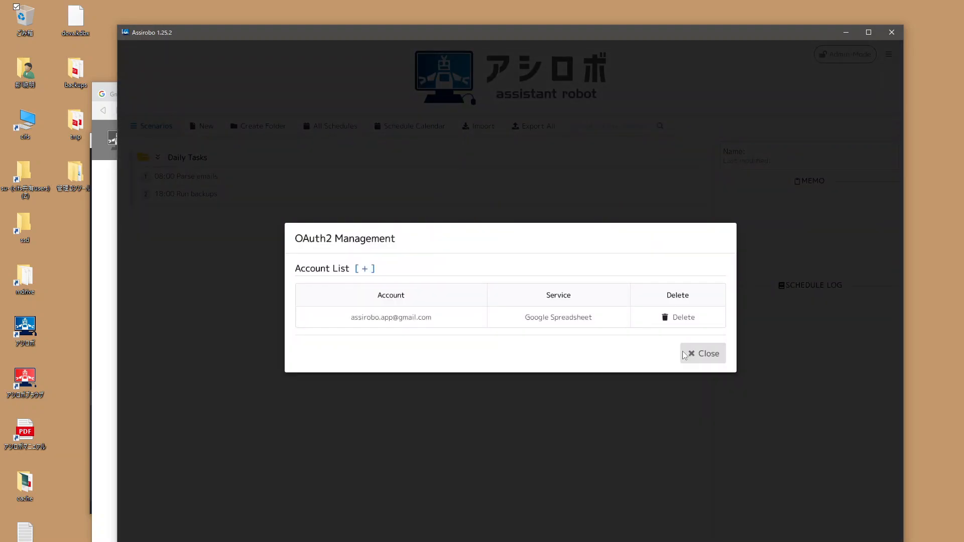
{"action": "left_click", "coordinate": [695, 354]}
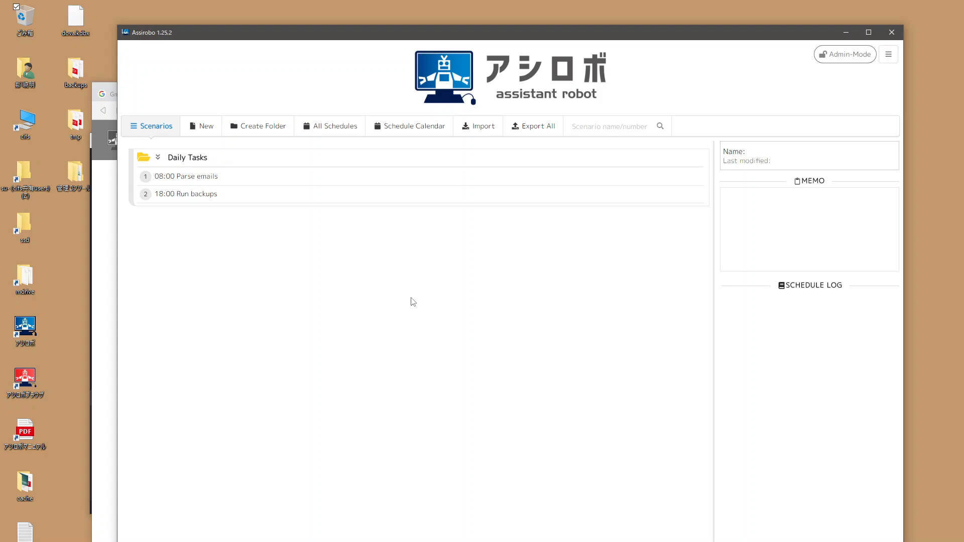
{"action": "left_click", "coordinate": [203, 129]}
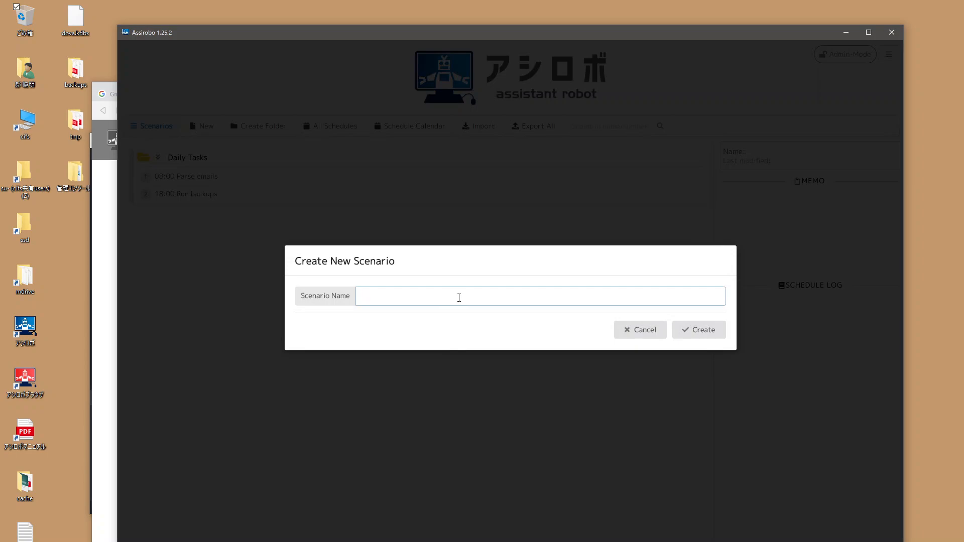
{"action": "type", "text": "Demo Spreadsheet Task"}
{"action": "key", "text": "Return"}
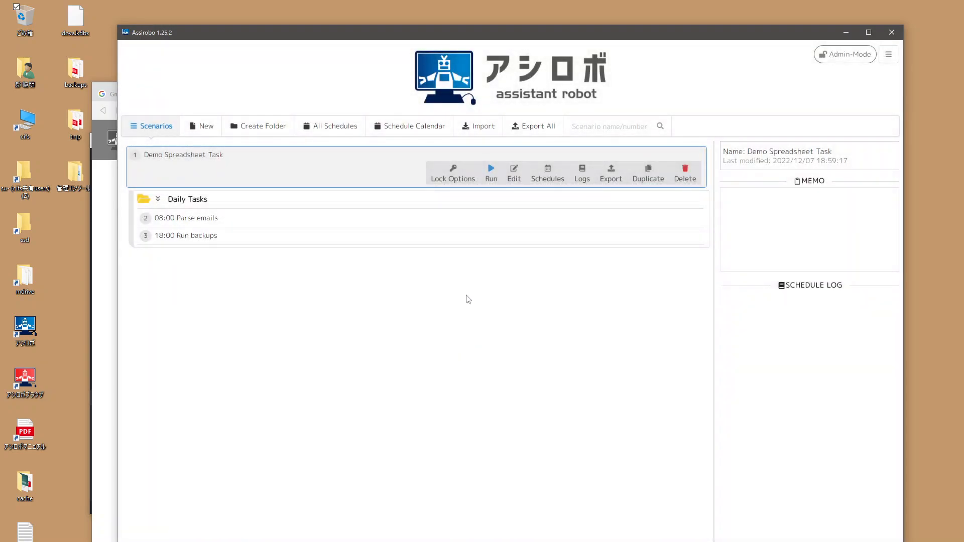
{"action": "left_click", "coordinate": [514, 173]}
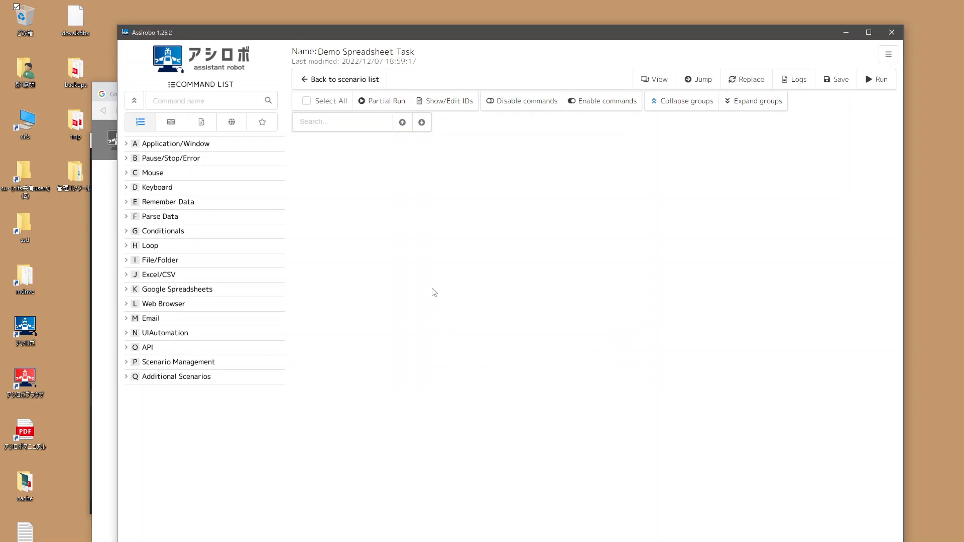
Step: Add a Create Google Spreadsheet command named 'Demo Spreadsheet' with ID 'new-spreadsheet'
{"action": "left_click", "coordinate": [180, 297]}
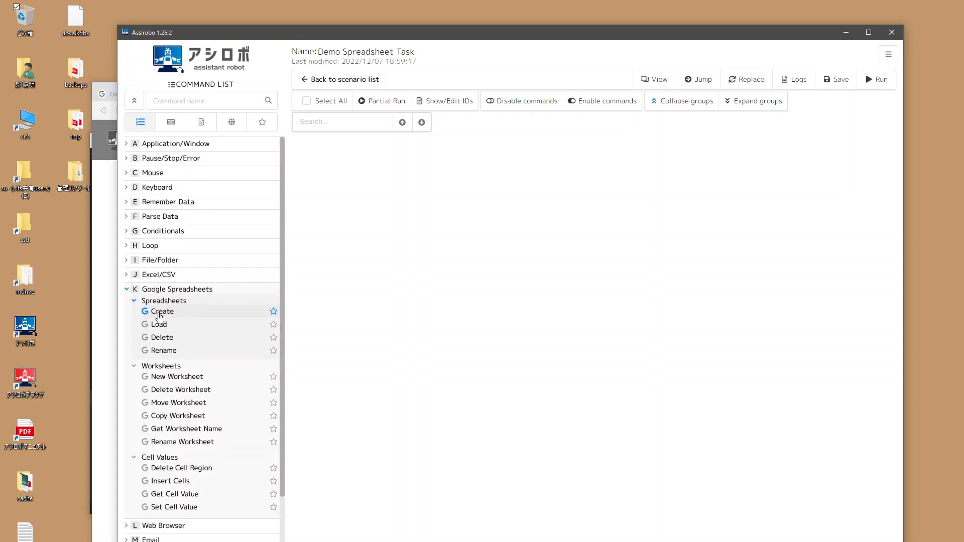
{"action": "double_click", "coordinate": [181, 315]}
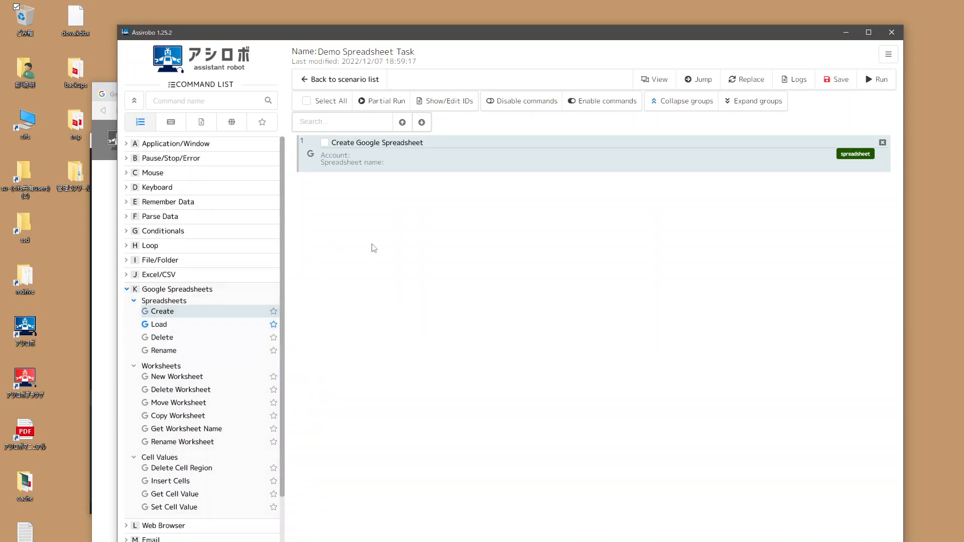
{"action": "double_click", "coordinate": [473, 154]}
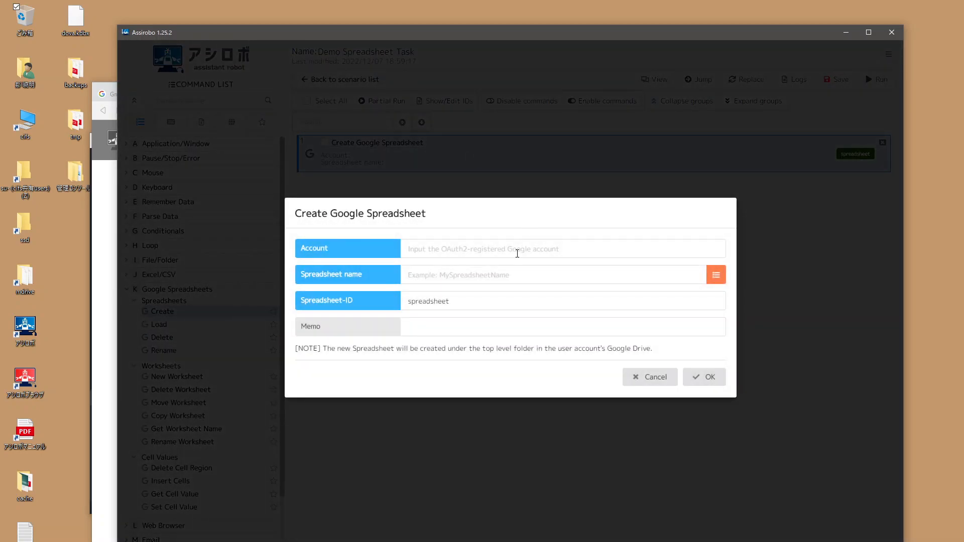
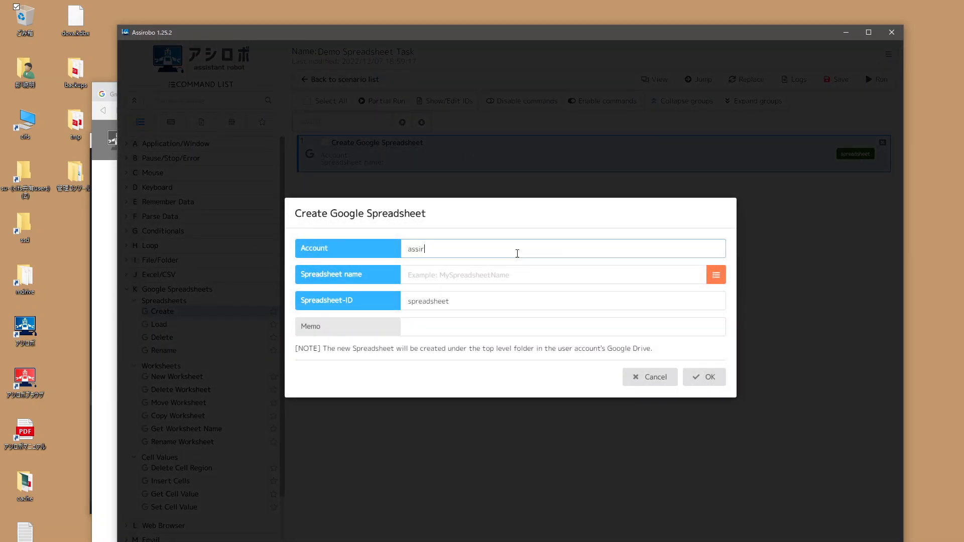
{"action": "left_click", "coordinate": [449, 276]}
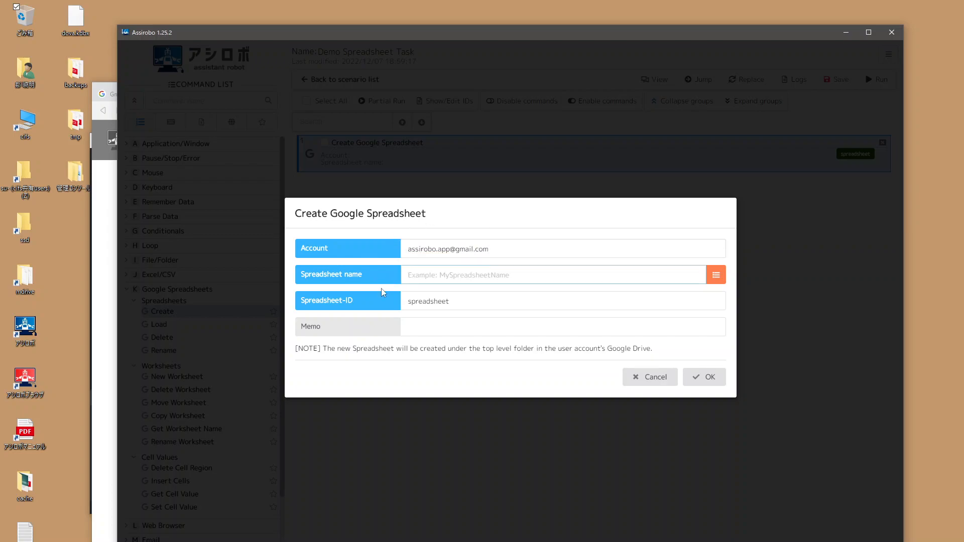
{"action": "type", "text": "Demo Spreadsheet"}
{"action": "left_click", "coordinate": [402, 324]}
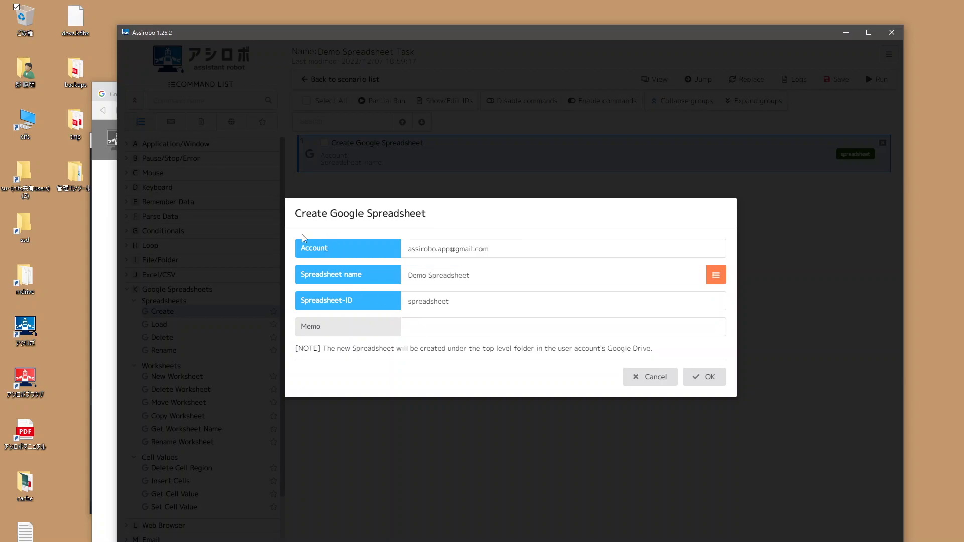
{"action": "left_click", "coordinate": [411, 301]}
{"action": "type", "text": "new-"}
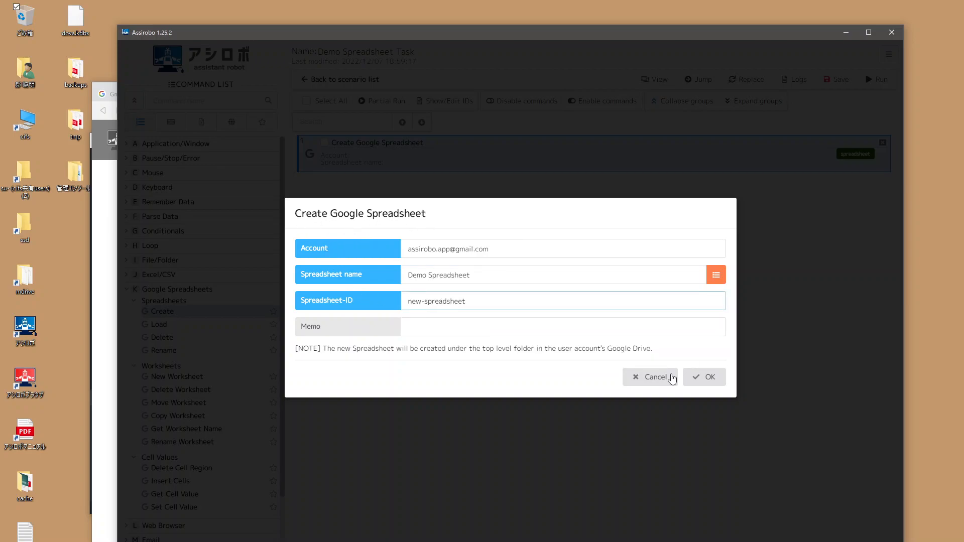
{"action": "left_click", "coordinate": [705, 385]}
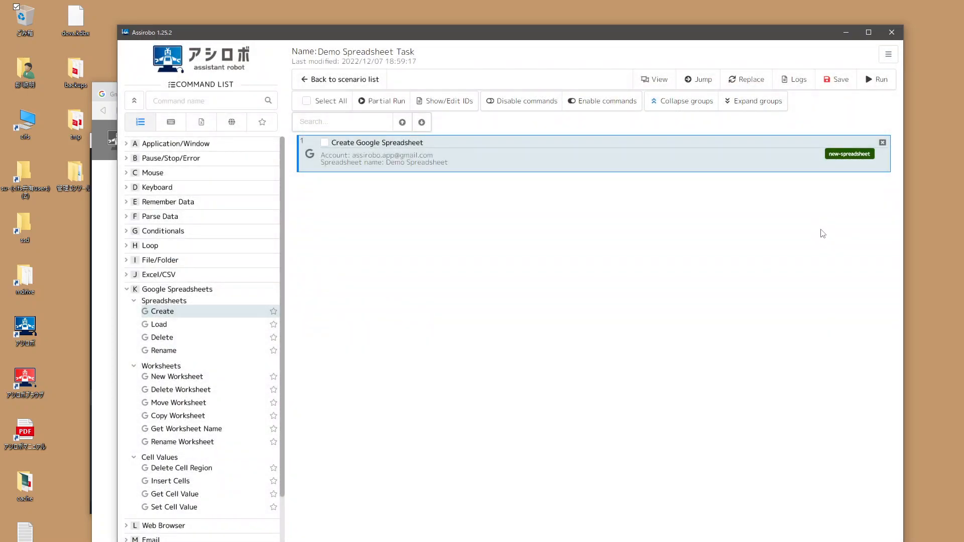
Step: Save and run the scenario, then enter drive.google.com in a new browser tab
{"action": "left_click", "coordinate": [835, 78]}
{"action": "left_click", "coordinate": [876, 86]}
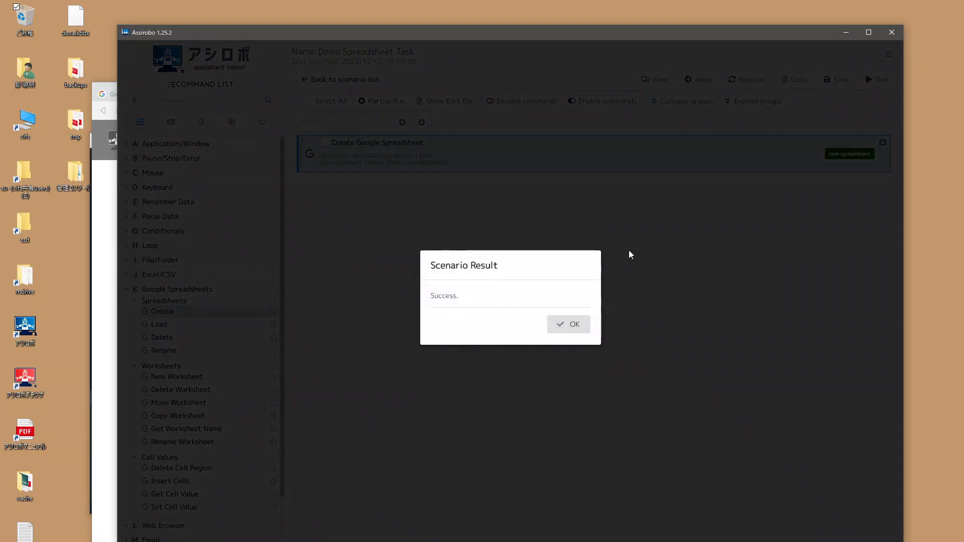
{"action": "left_click", "coordinate": [576, 336]}
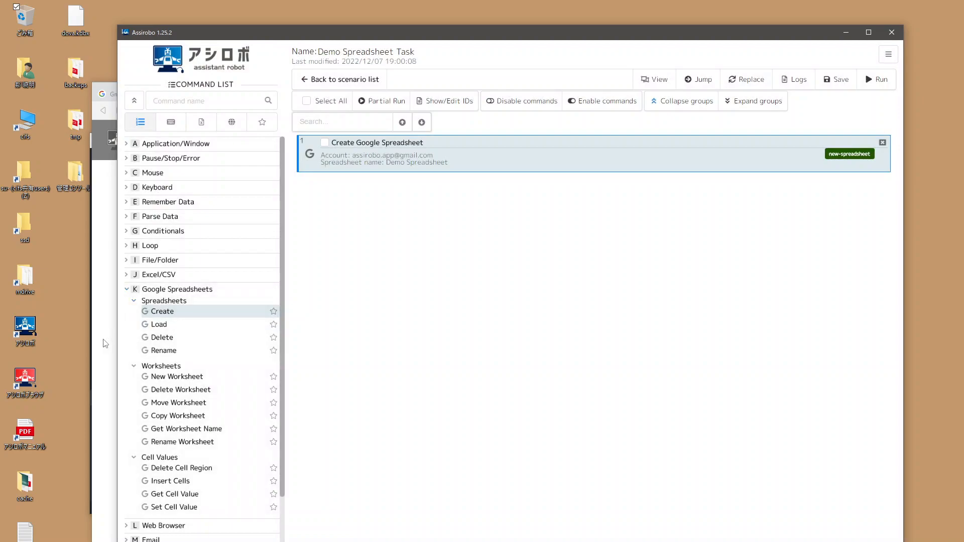
{"action": "left_click", "coordinate": [105, 344]}
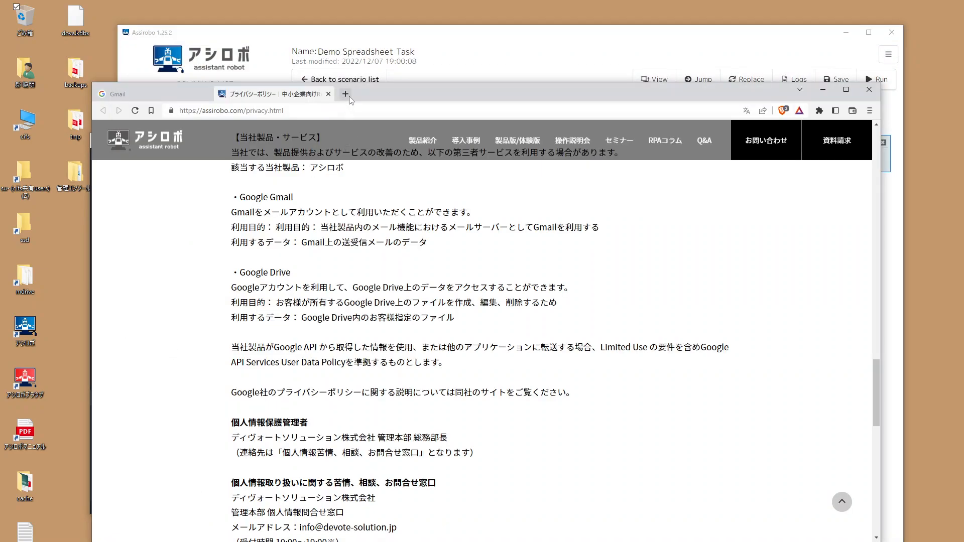
{"action": "left_click", "coordinate": [346, 94]}
{"action": "type", "text": "drive"}
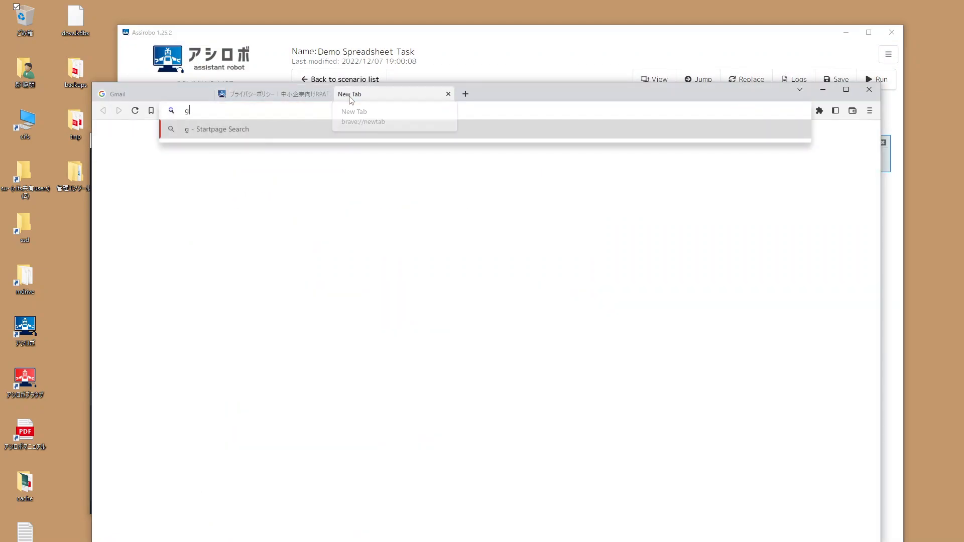
{"action": "type", "text": ".google."}
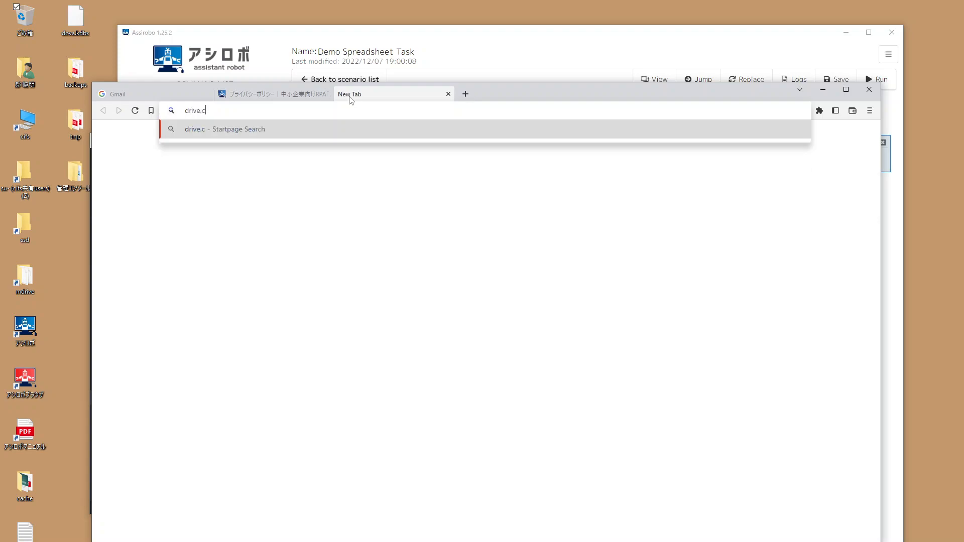
{"action": "type", "text": "com/"}
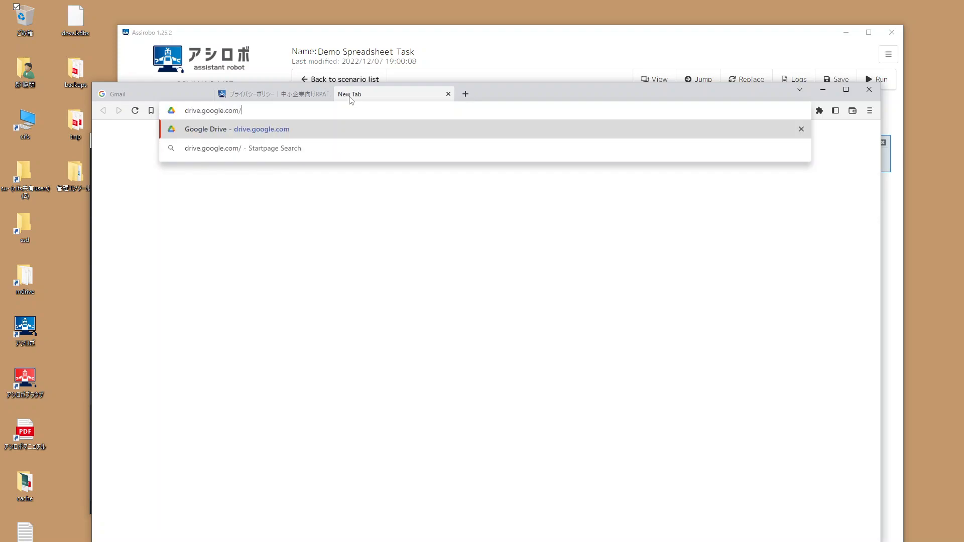
Step: Load Google Drive to find Demo Spreadsheet, then return to the Assirobo scenario
{"action": "key", "text": "Return"}
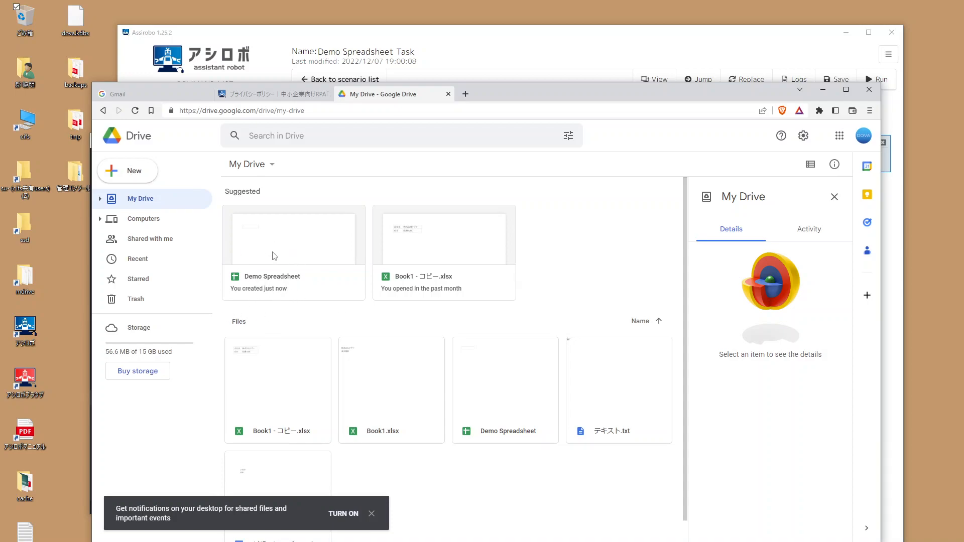
{"action": "left_click", "coordinate": [316, 42]}
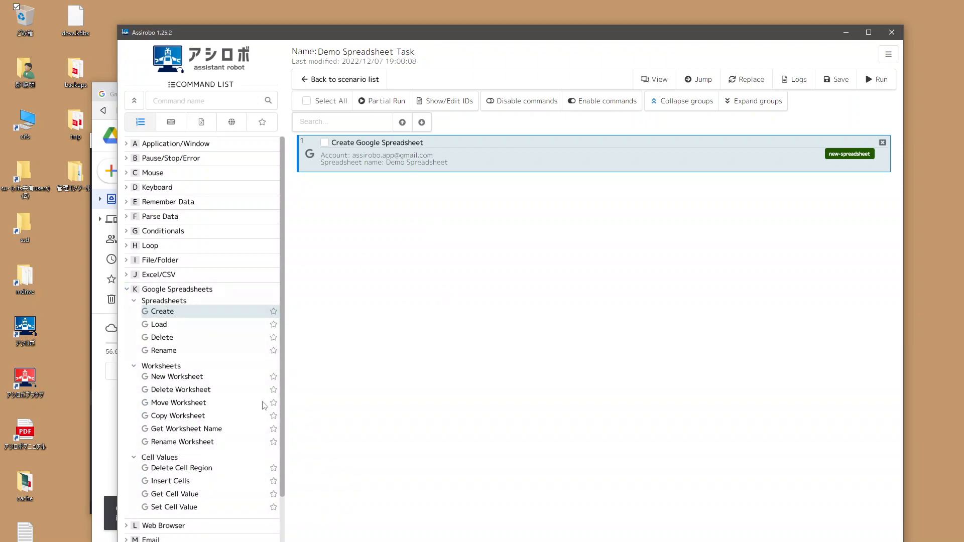
Step: Open Demo Spreadsheet from My Drive, then delete the Create Google Spreadsheet command in Assirobo
{"action": "left_click", "coordinate": [112, 465]}
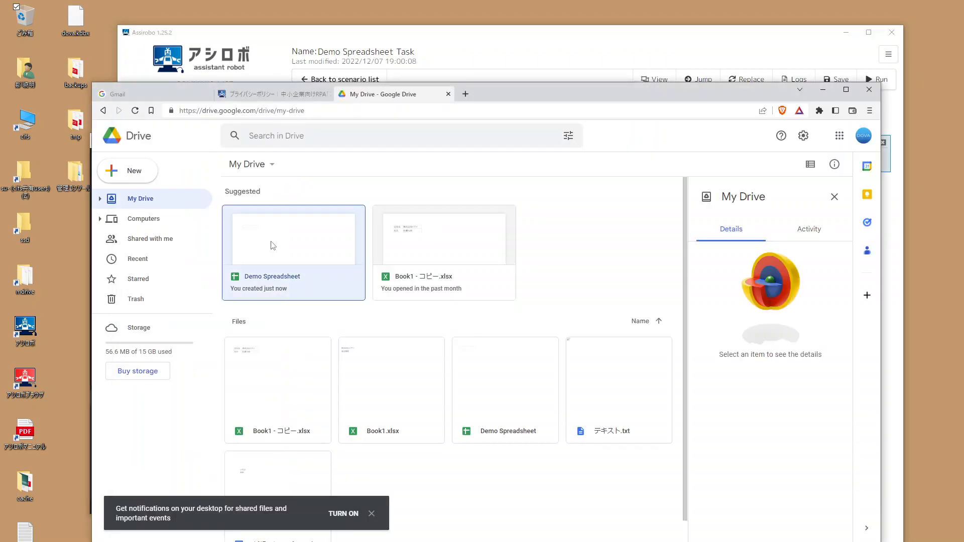
{"action": "double_click", "coordinate": [273, 246]}
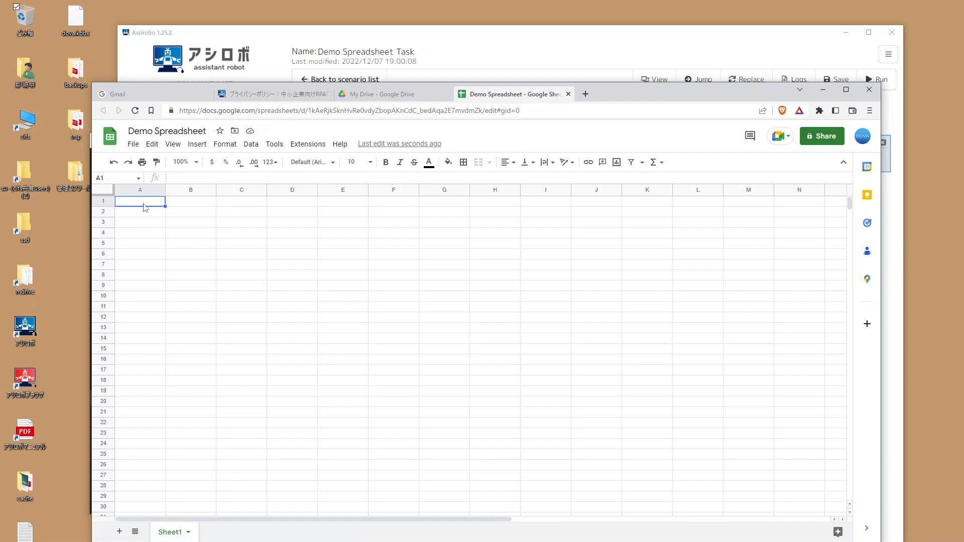
{"action": "left_click", "coordinate": [454, 34]}
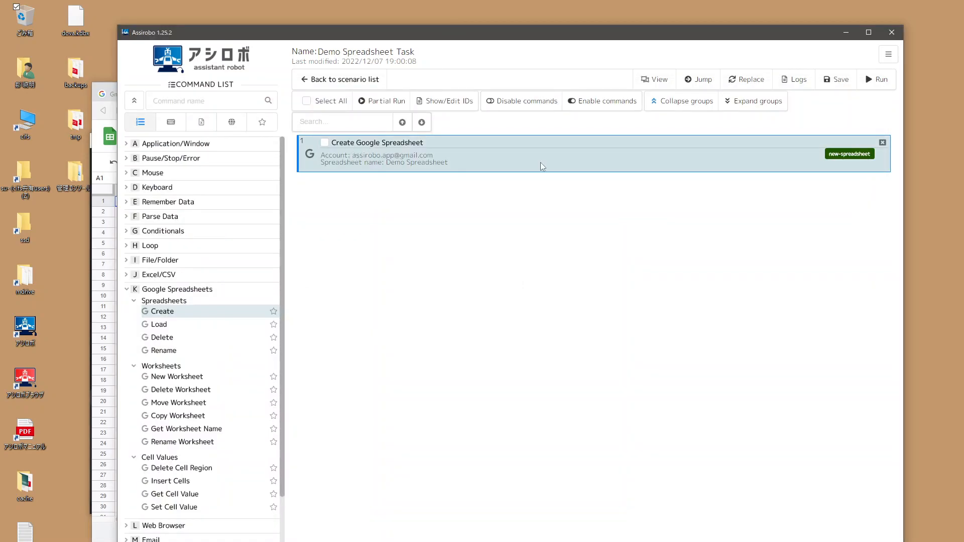
{"action": "left_click", "coordinate": [883, 144]}
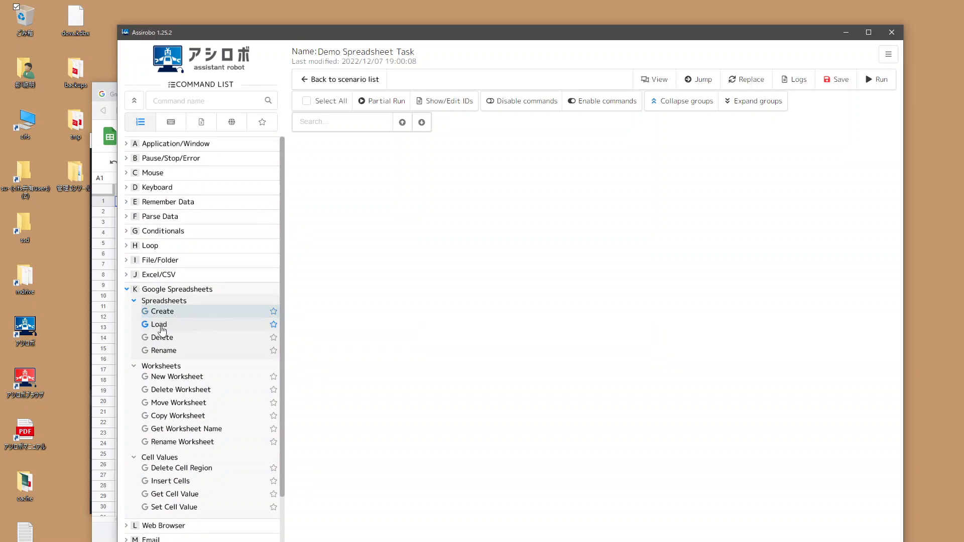
Step: Add a Load Google Spreadsheet command and fill in the app's Google account
{"action": "double_click", "coordinate": [160, 324]}
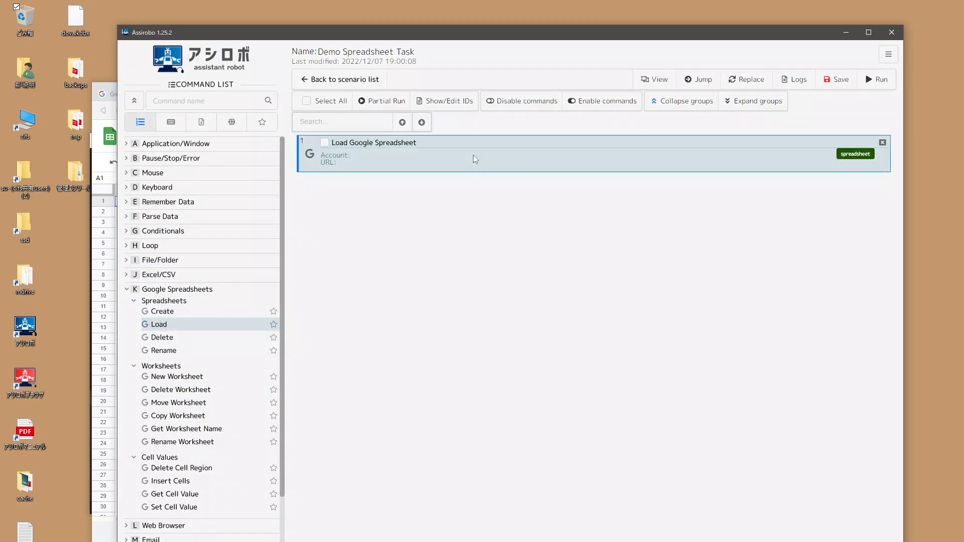
{"action": "double_click", "coordinate": [475, 159]}
{"action": "left_click", "coordinate": [474, 231]}
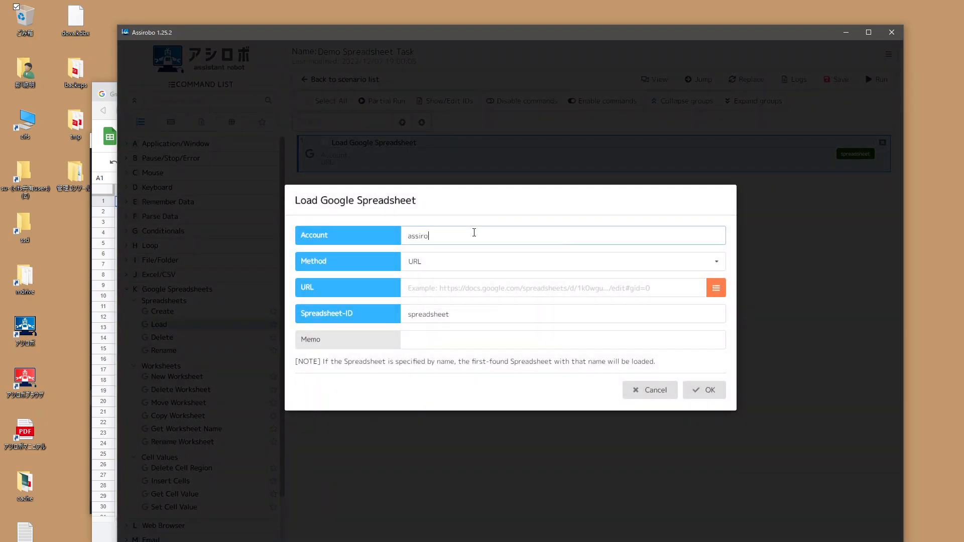
{"action": "left_click_drag", "start_coordinate": [246, 33], "coordinate": [281, 40]}
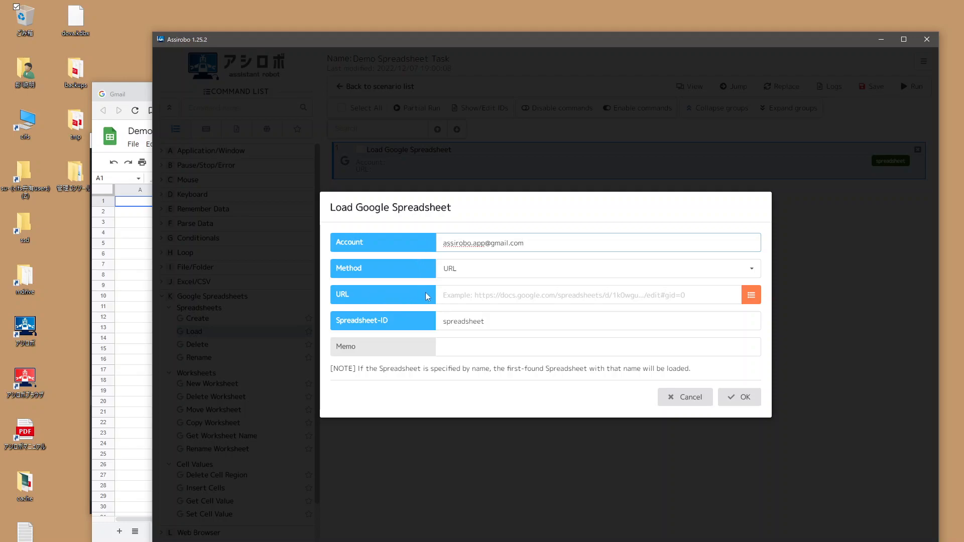
{"action": "left_click", "coordinate": [438, 269]}
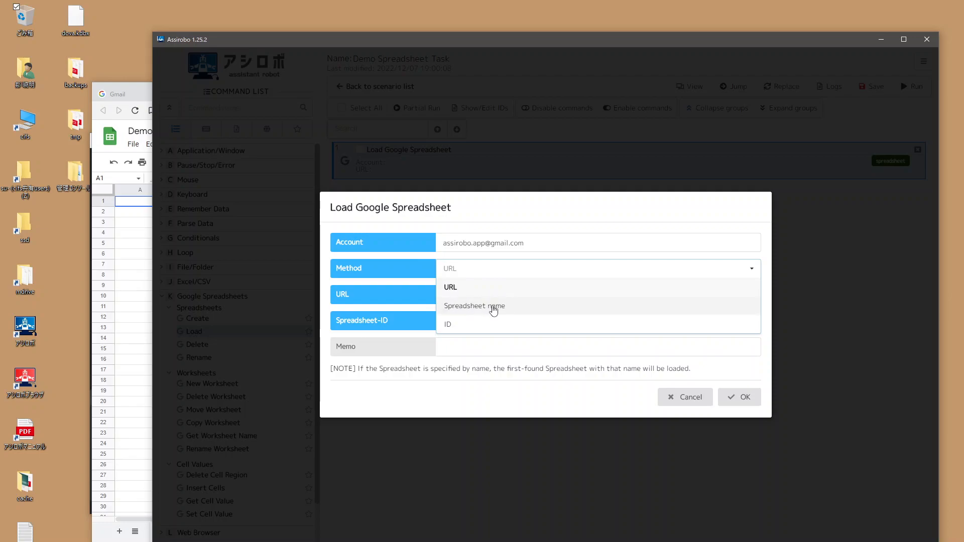
Step: Load by URL with the pasted Demo Spreadsheet address and ID 'spreadsheet', then save
{"action": "left_click", "coordinate": [141, 244]}
{"action": "left_click", "coordinate": [308, 112]}
{"action": "key", "text": "ctrl+c"}
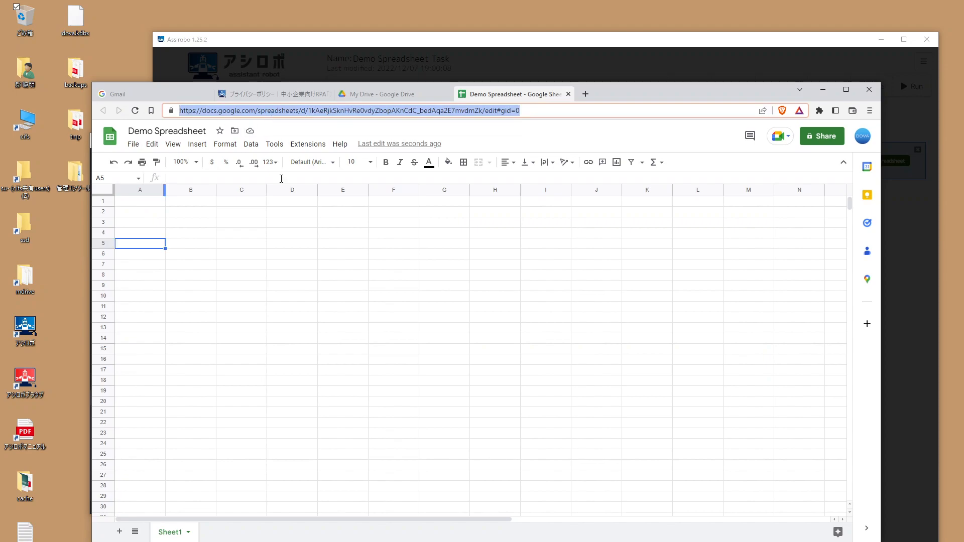
{"action": "left_click", "coordinate": [373, 44]}
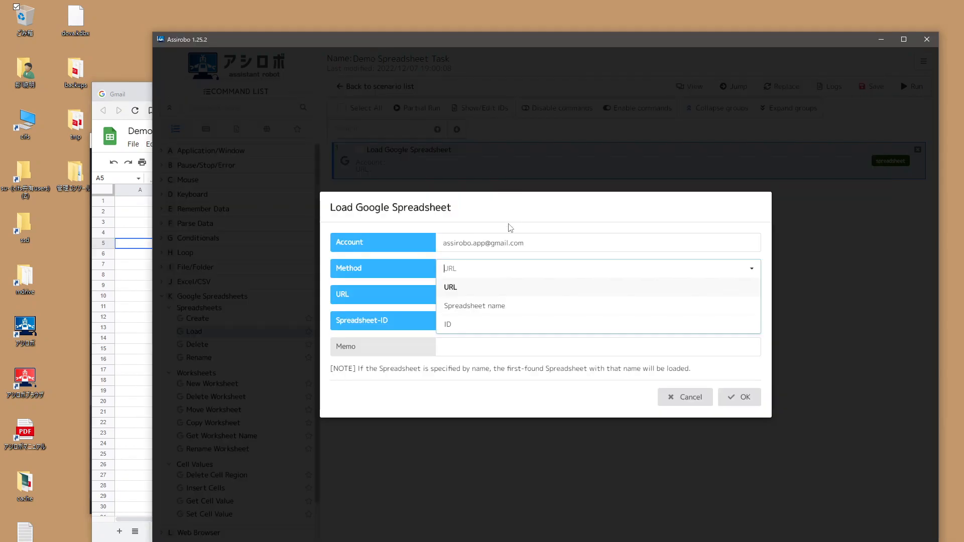
{"action": "left_click", "coordinate": [469, 287]}
{"action": "left_click", "coordinate": [467, 295]}
{"action": "key", "text": "ctrl+v"}
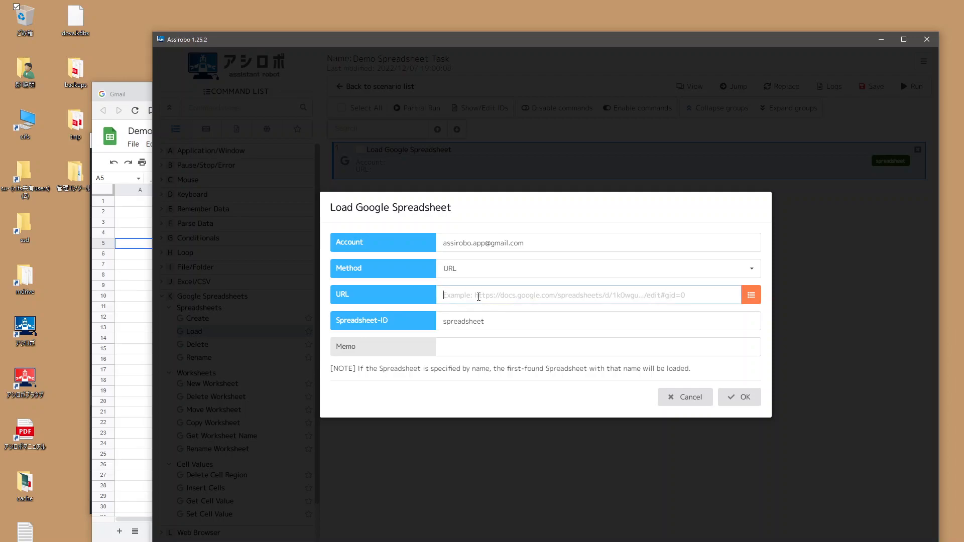
{"action": "left_click", "coordinate": [444, 323]}
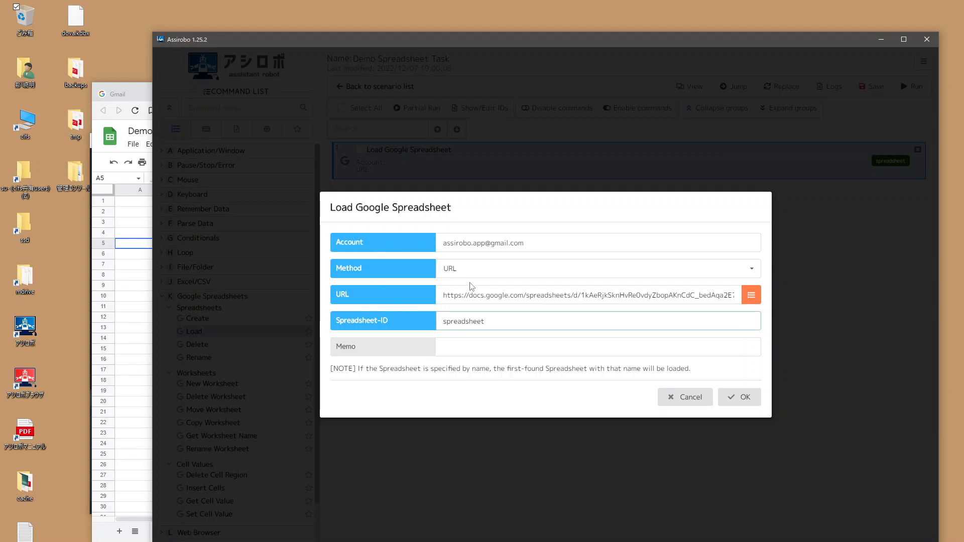
{"action": "left_click", "coordinate": [737, 397]}
{"action": "left_click", "coordinate": [874, 88]}
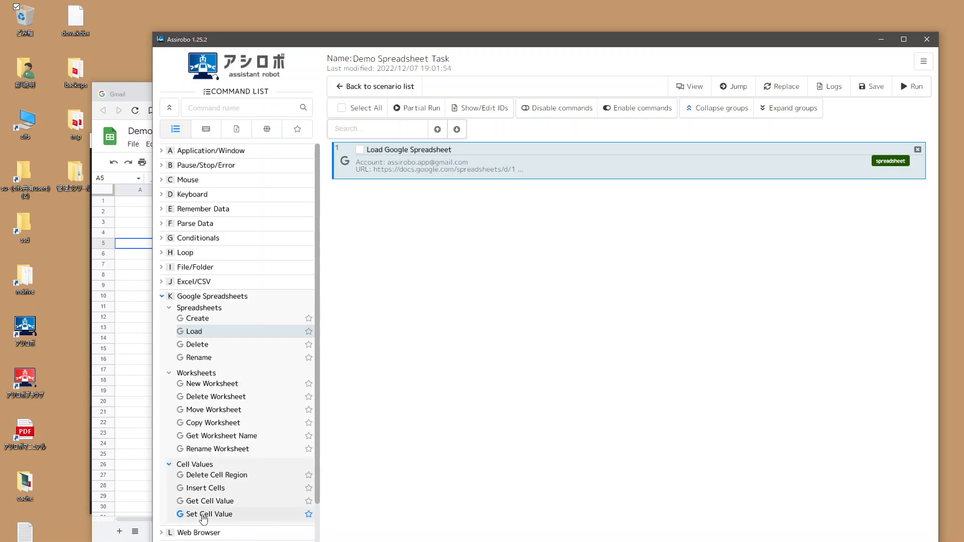
Step: Add a Set Spreadsheet Cell Values command targeting 'spreadsheet' and sheet 'Sheet1'
{"action": "double_click", "coordinate": [204, 514]}
{"action": "double_click", "coordinate": [508, 208]}
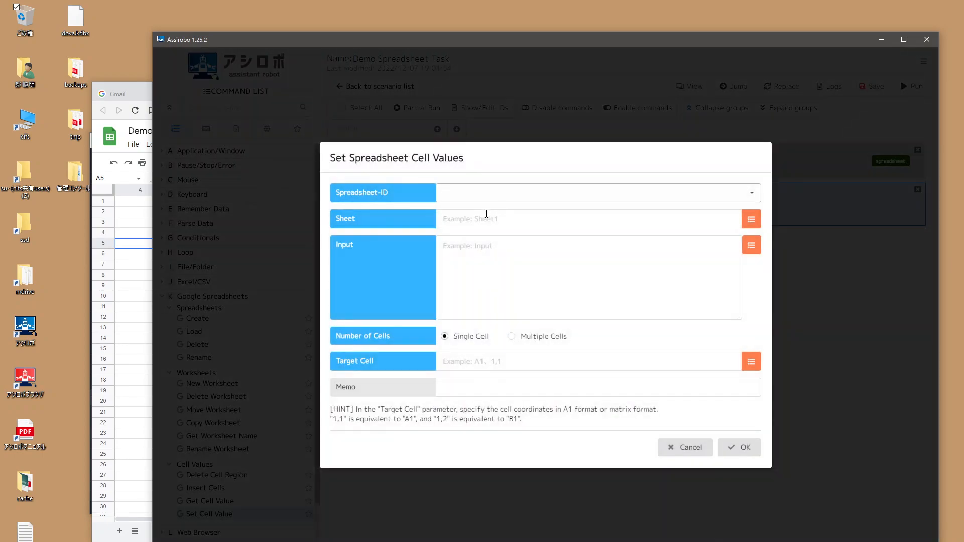
{"action": "left_click", "coordinate": [453, 193]}
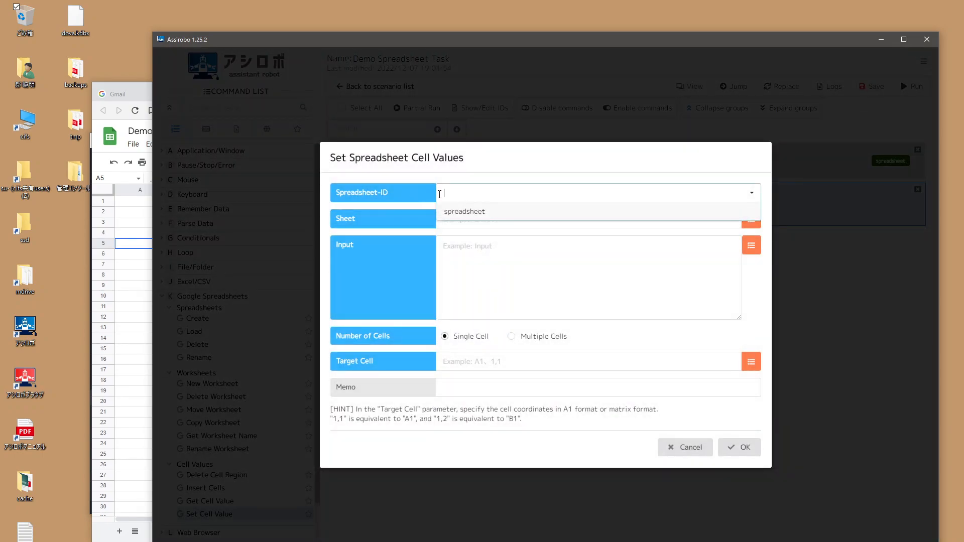
{"action": "left_click", "coordinate": [477, 213]}
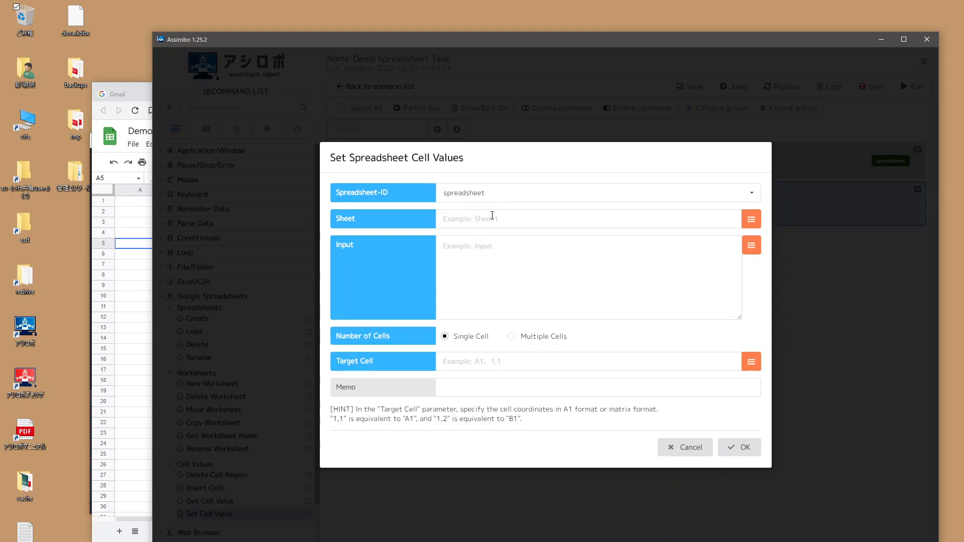
{"action": "left_click", "coordinate": [486, 219]}
{"action": "left_click", "coordinate": [409, 234]}
{"action": "left_click", "coordinate": [138, 317]}
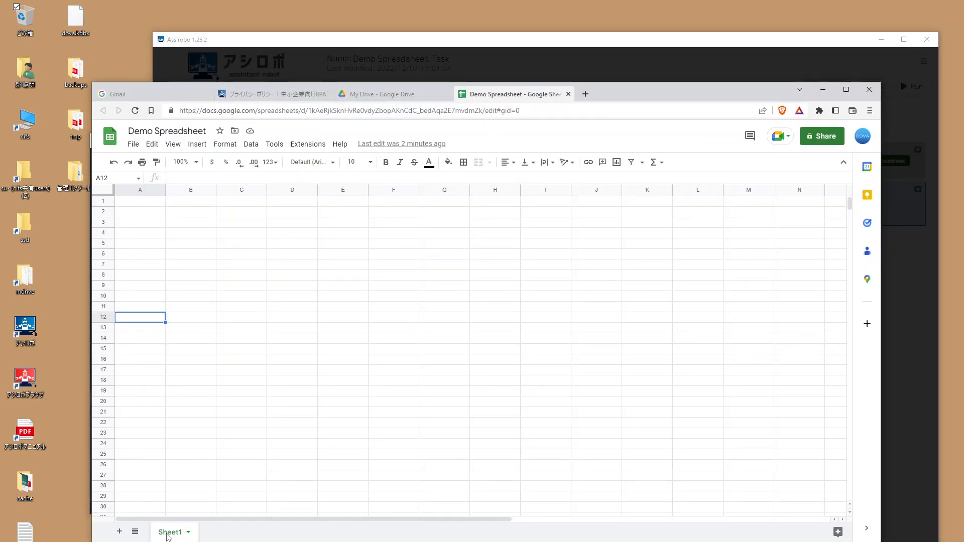
{"action": "left_click", "coordinate": [438, 47]}
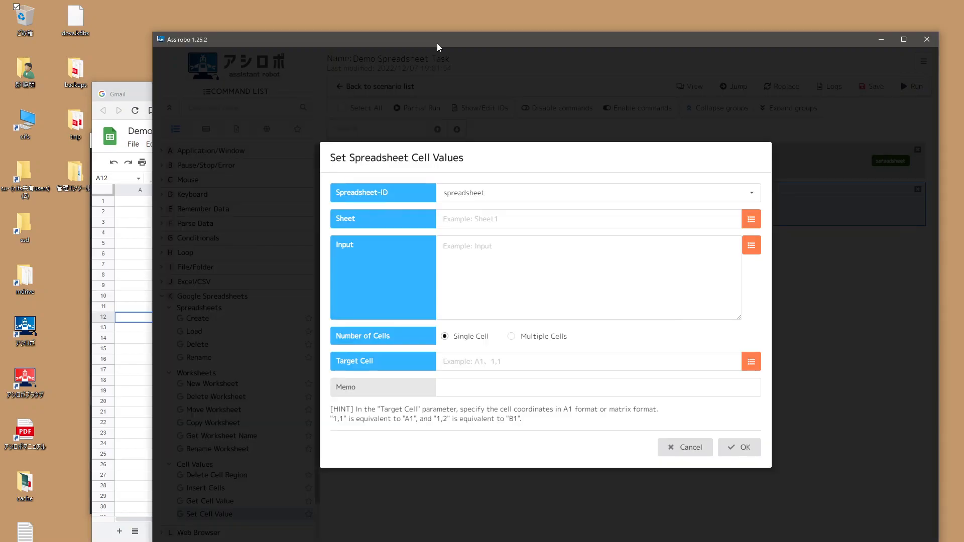
{"action": "left_click", "coordinate": [475, 221]}
{"action": "type", "text": "Sheet1"}
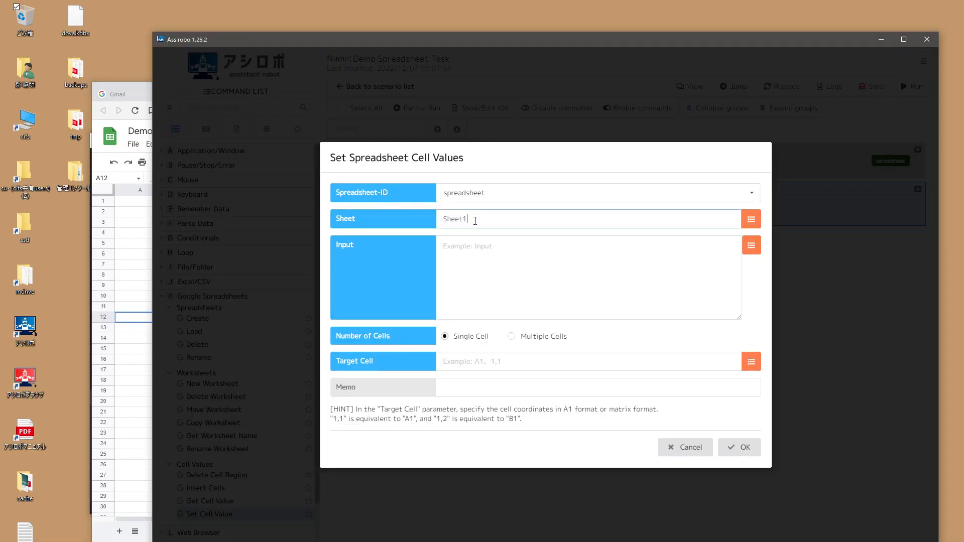
Step: Set the input value 'foo' and target cell A1, then confirm the command
{"action": "left_click", "coordinate": [491, 244]}
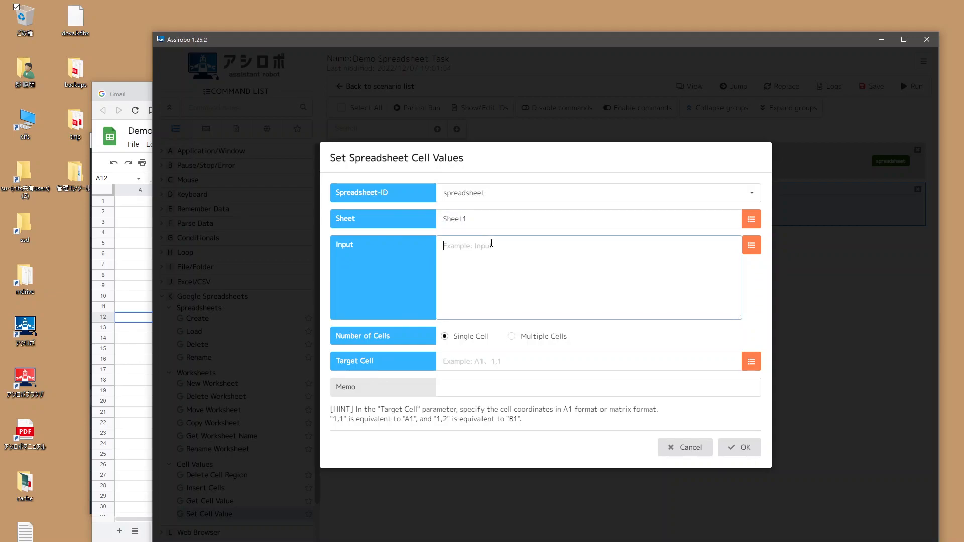
{"action": "type", "text": "value"}
{"action": "left_click", "coordinate": [399, 288]}
{"action": "left_click_drag", "start_coordinate": [467, 258], "coordinate": [319, 220]}
{"action": "type", "text": "foo"}
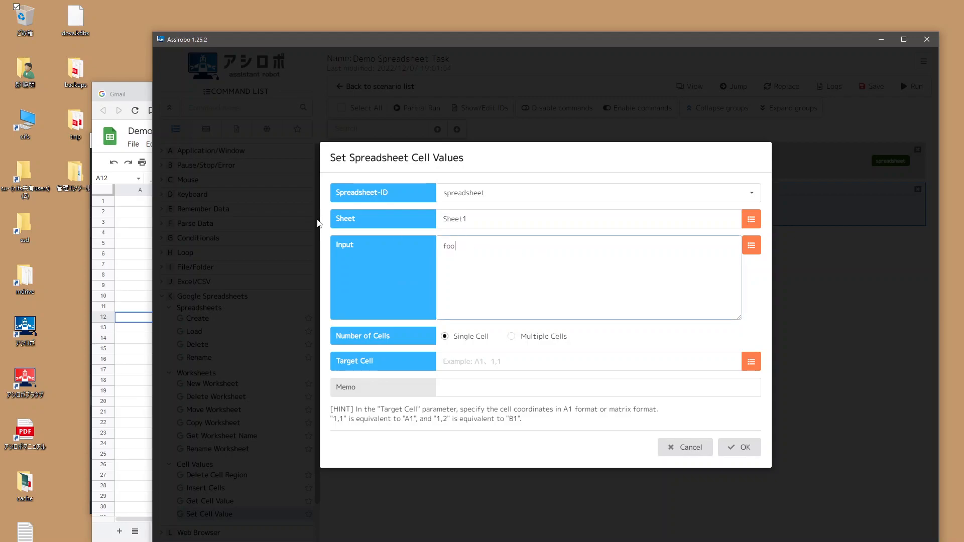
{"action": "left_click", "coordinate": [391, 287]}
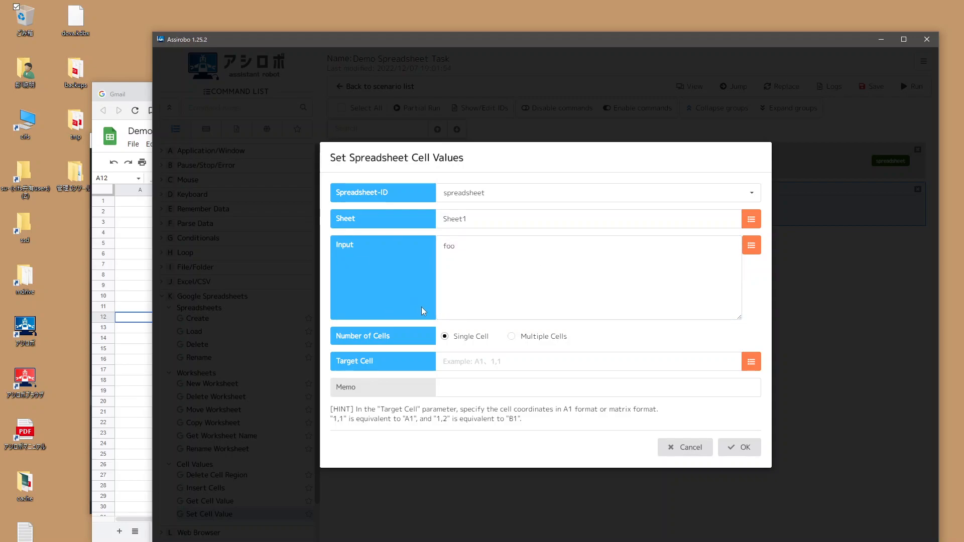
{"action": "left_click_drag", "start_coordinate": [473, 245], "coordinate": [425, 244]}
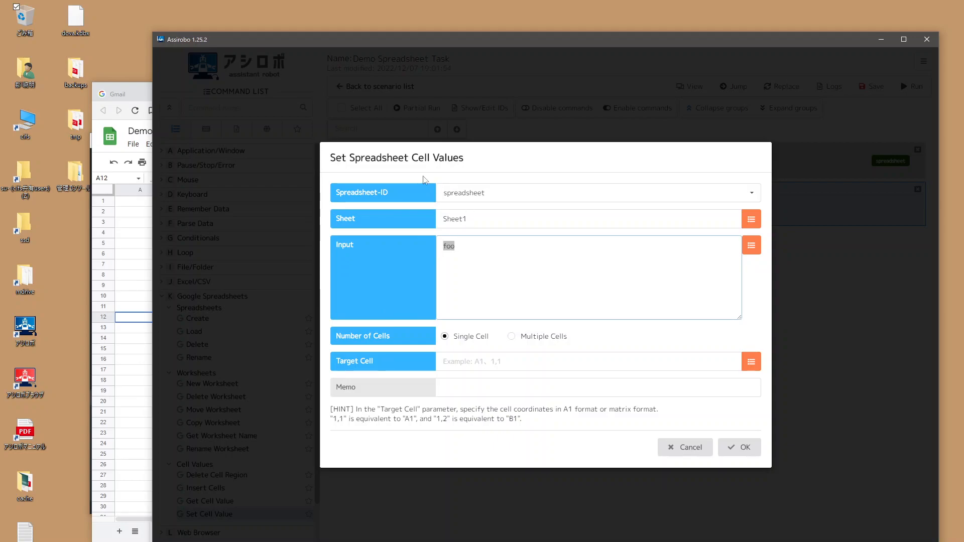
{"action": "left_click", "coordinate": [484, 360]}
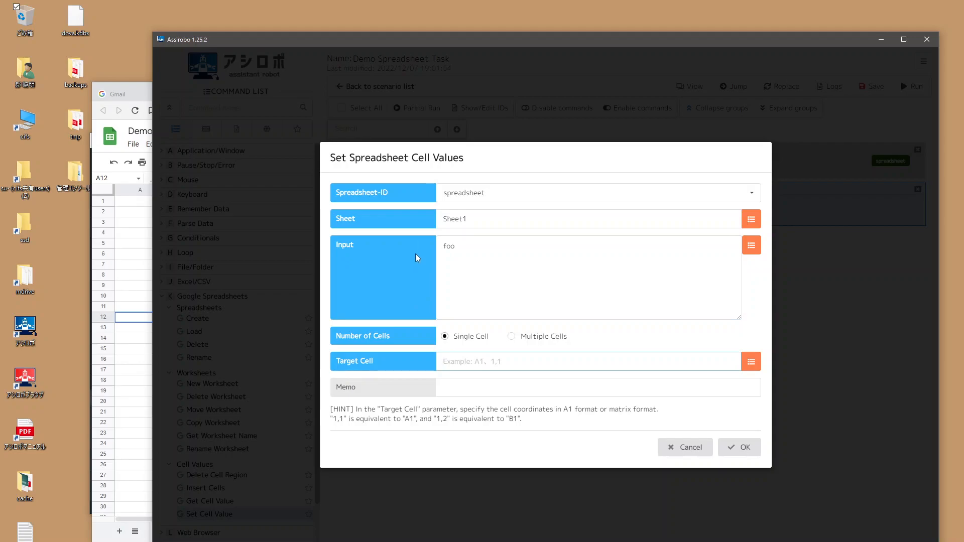
{"action": "type", "text": "A1"}
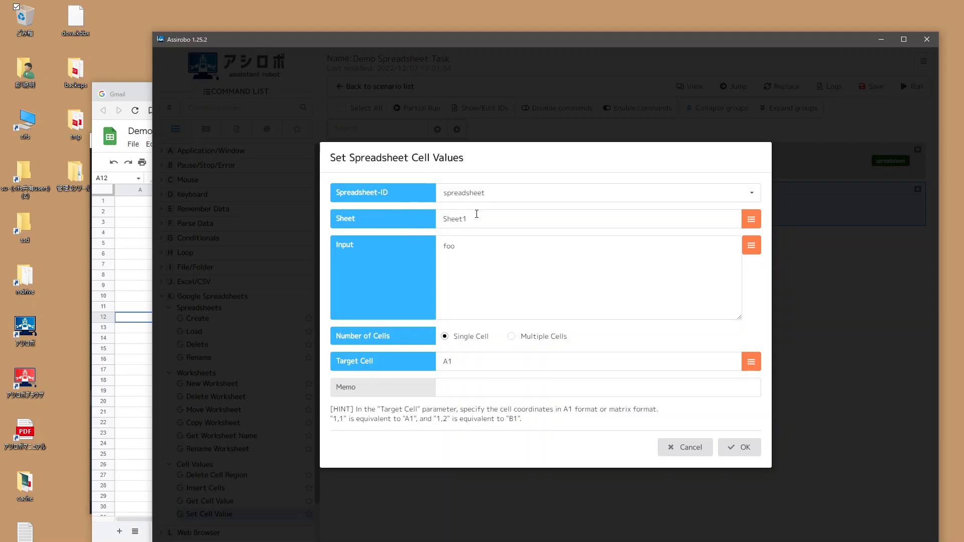
{"action": "left_click_drag", "start_coordinate": [482, 245], "coordinate": [414, 257]}
{"action": "left_click", "coordinate": [477, 256]}
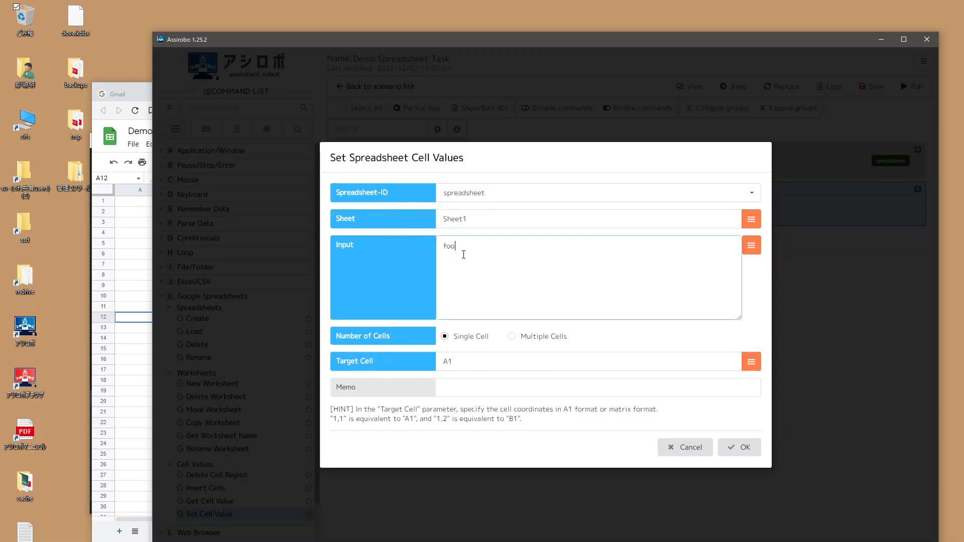
{"action": "left_click", "coordinate": [734, 447]}
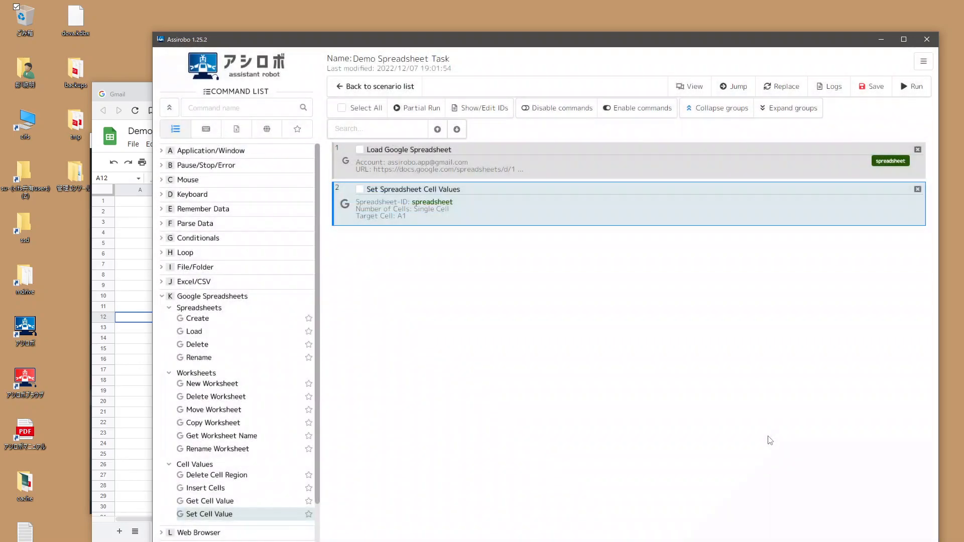
Step: Save and run the scenario, verify 'foo' in cell A1, and dismiss the result
{"action": "left_click", "coordinate": [872, 88]}
{"action": "left_click", "coordinate": [915, 92]}
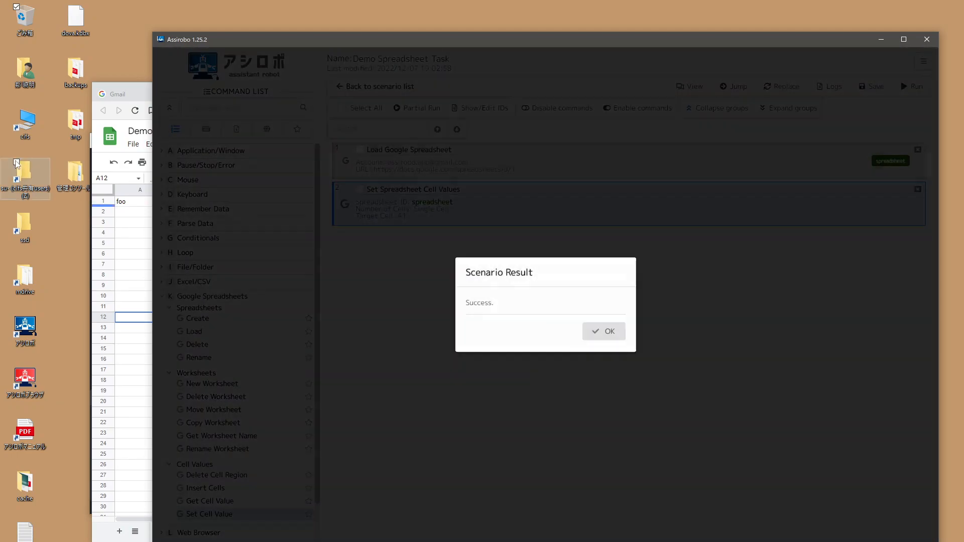
{"action": "left_click", "coordinate": [133, 212]}
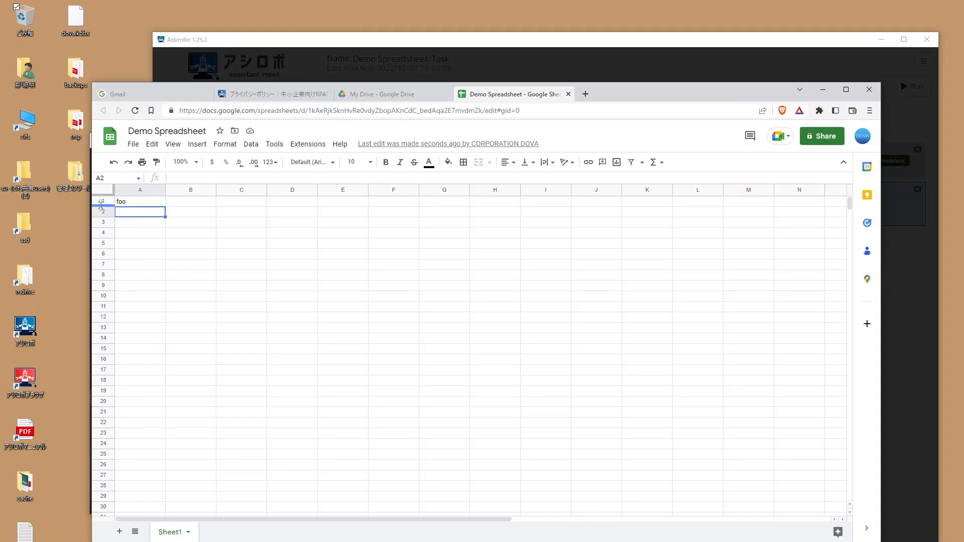
{"action": "left_click", "coordinate": [380, 43]}
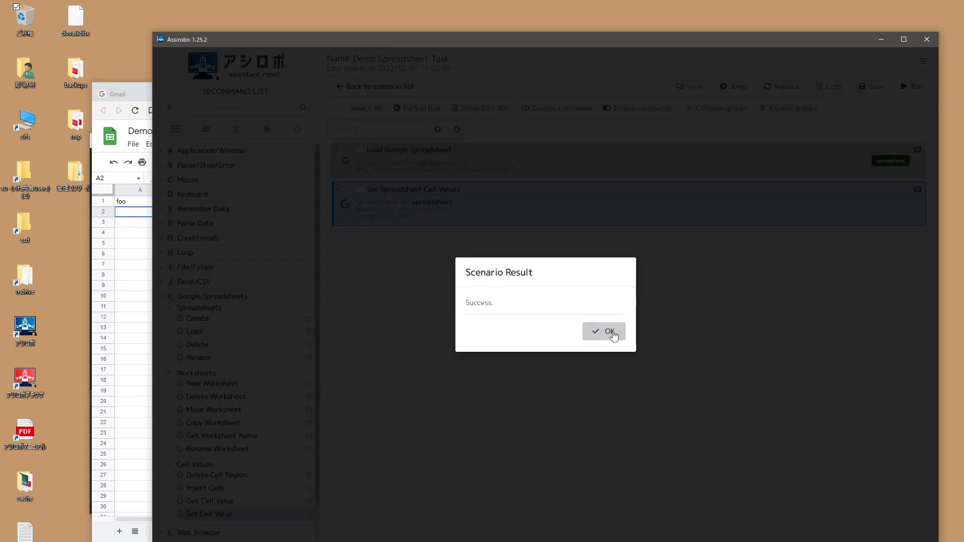
{"action": "left_click", "coordinate": [609, 331]}
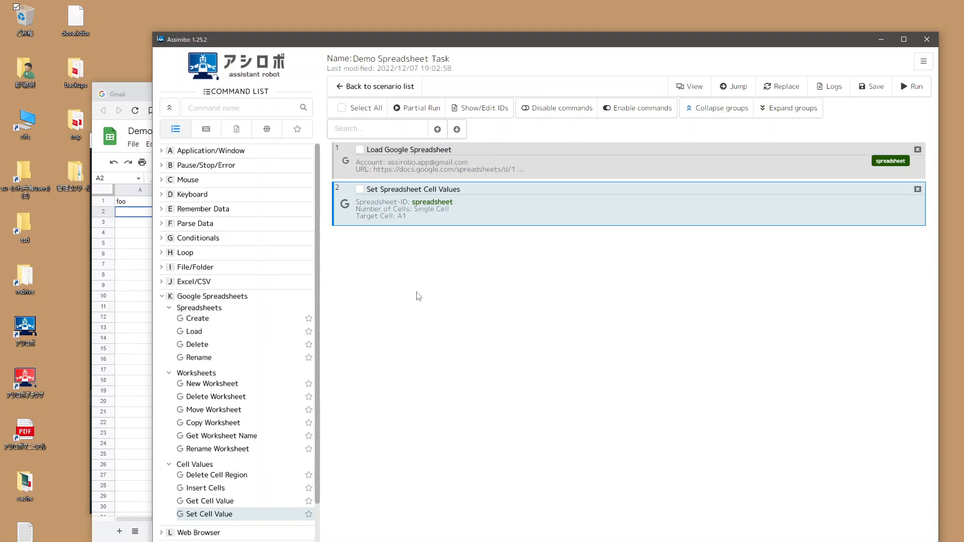
Step: Add a Get Cell Value step, delete the old Set cell step, and save
{"action": "double_click", "coordinate": [200, 502]}
{"action": "left_click", "coordinate": [917, 189]}
{"action": "left_click", "coordinate": [873, 90]}
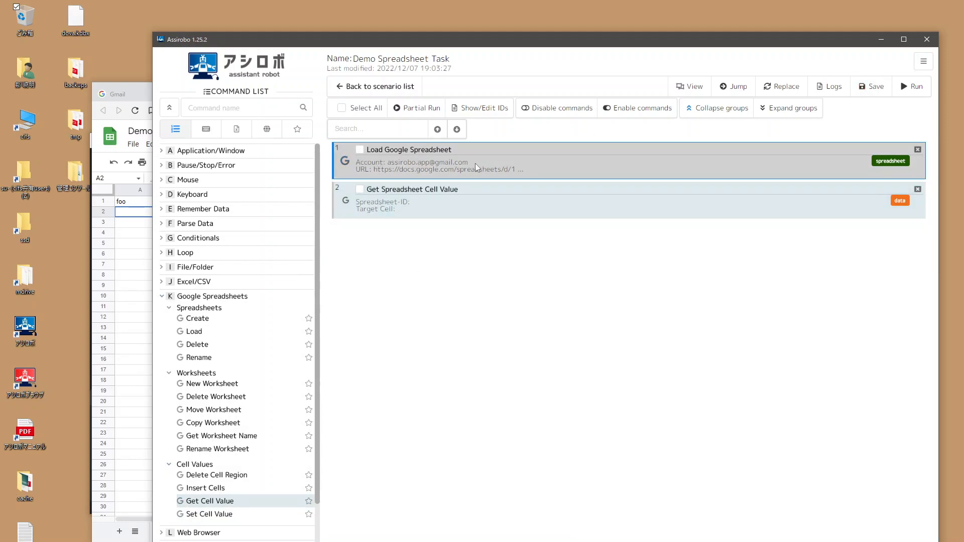
Step: Point the Get Cell Value step at the loaded spreadsheet, Sheet1, with target cell A1
{"action": "double_click", "coordinate": [499, 205]}
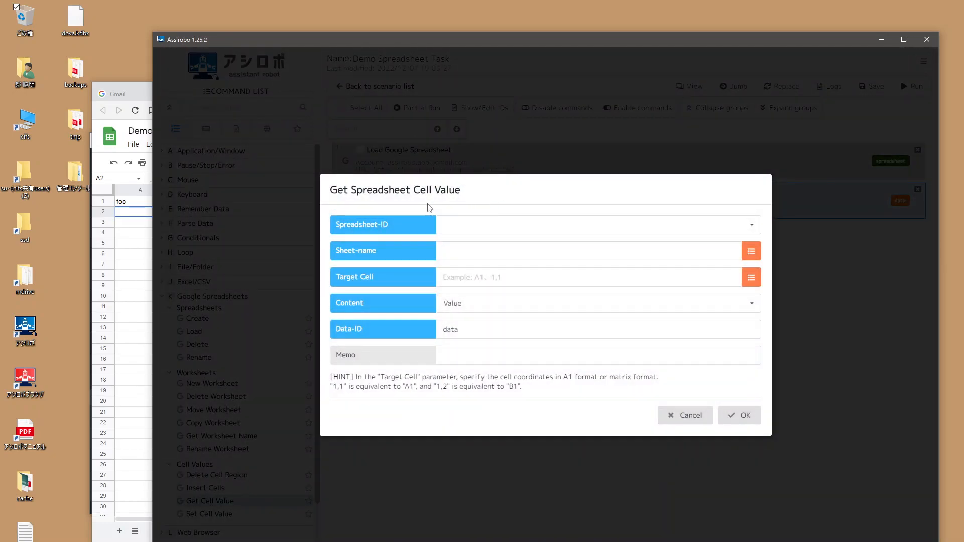
{"action": "left_click", "coordinate": [458, 225]}
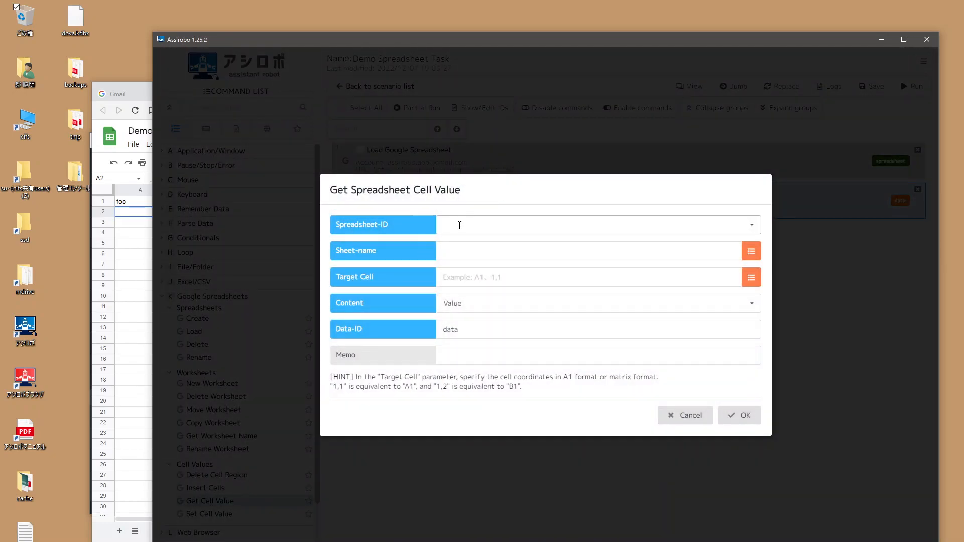
{"action": "left_click", "coordinate": [475, 246]}
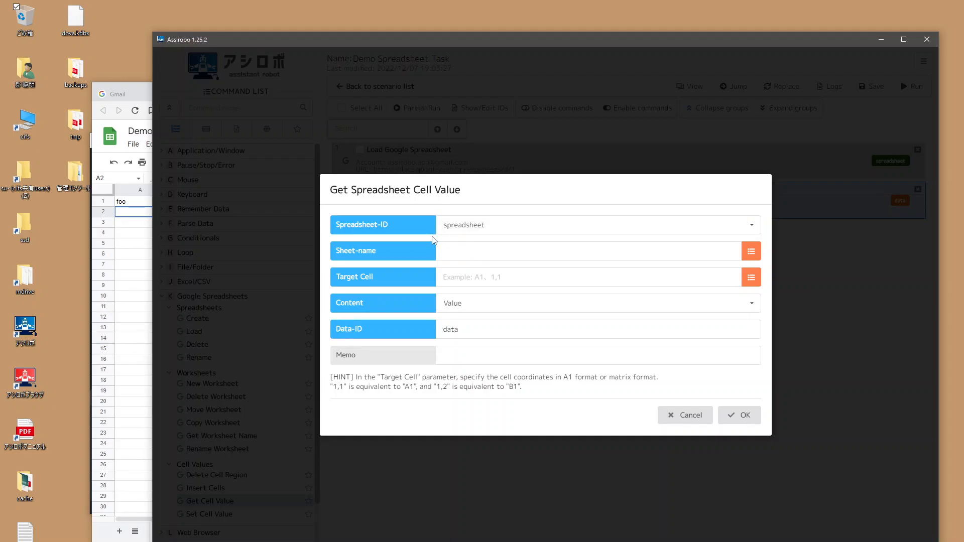
{"action": "left_click", "coordinate": [475, 244]}
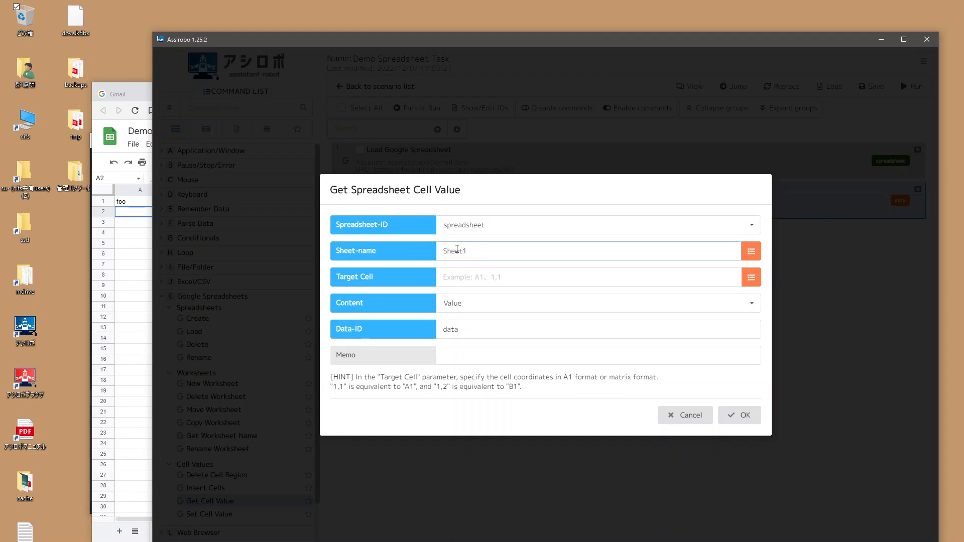
{"action": "left_click", "coordinate": [481, 276]}
{"action": "type", "text": "A1"}
{"action": "left_click", "coordinate": [421, 284]}
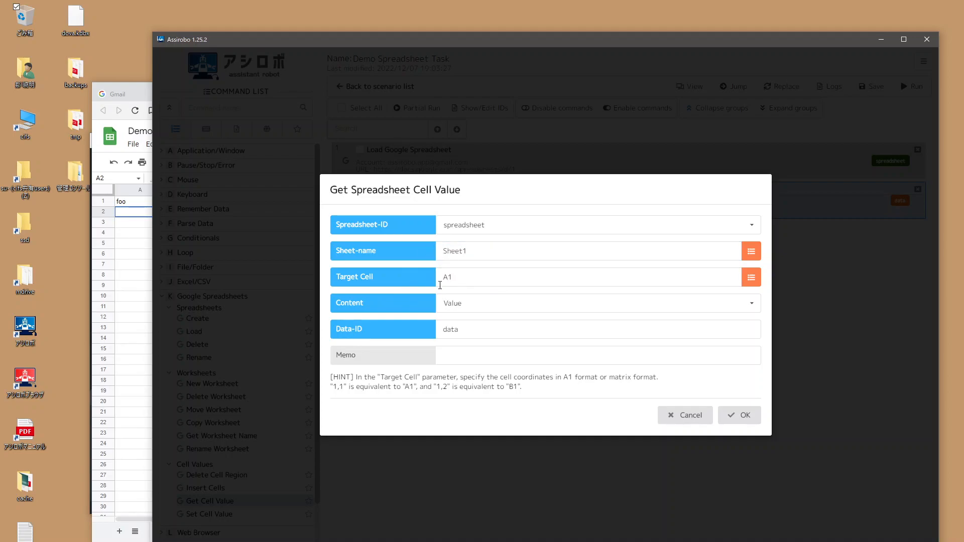
Step: Enter 'bar' into cell A3 of the spreadsheet as test data
{"action": "left_click", "coordinate": [128, 210]}
{"action": "left_click", "coordinate": [134, 232]}
{"action": "left_click", "coordinate": [130, 224]}
{"action": "type", "text": "bar"}
{"action": "left_click", "coordinate": [340, 308]}
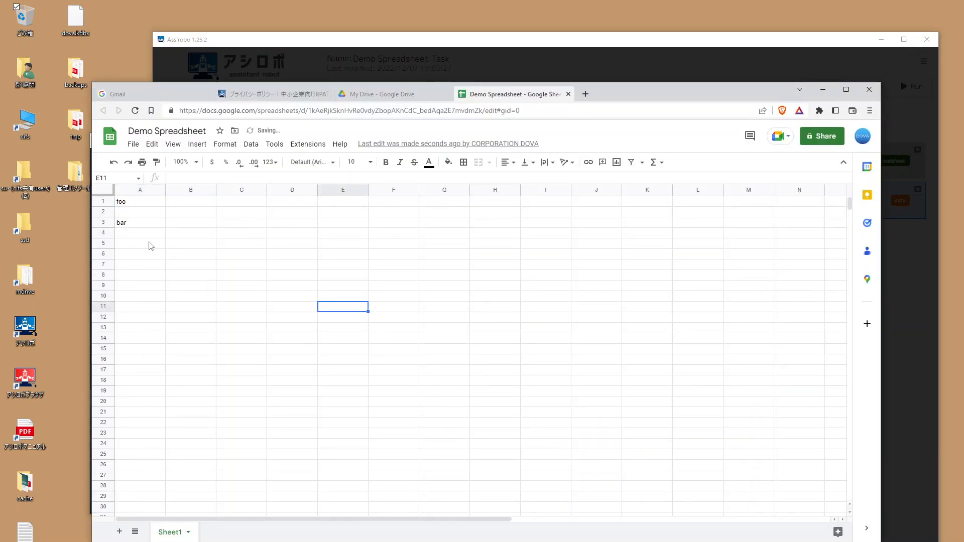
Step: Change the target cell to A3, keep Content as Value, and select the Data-ID name
{"action": "left_click", "coordinate": [340, 44]}
{"action": "left_click", "coordinate": [487, 271]}
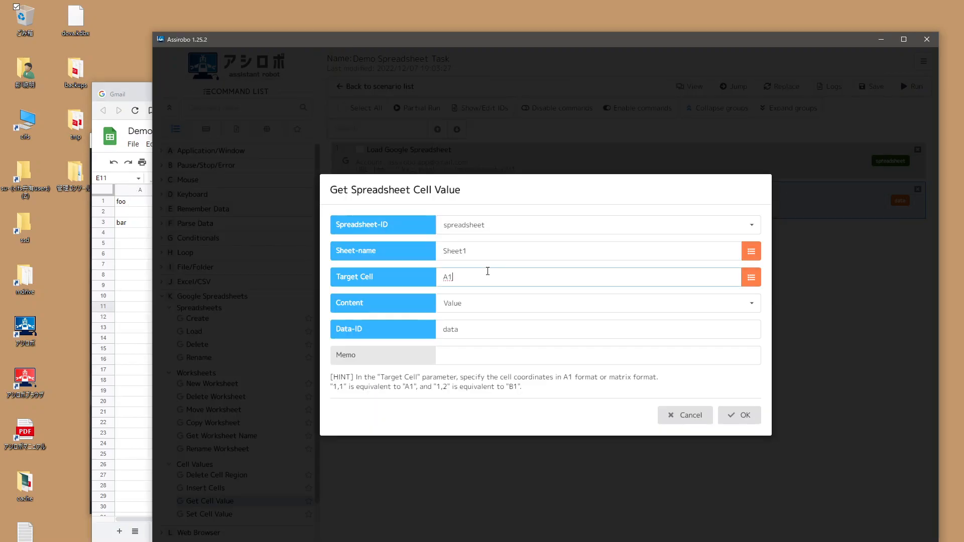
{"action": "key", "text": "BackSpace"}
{"action": "type", "text": "3"}
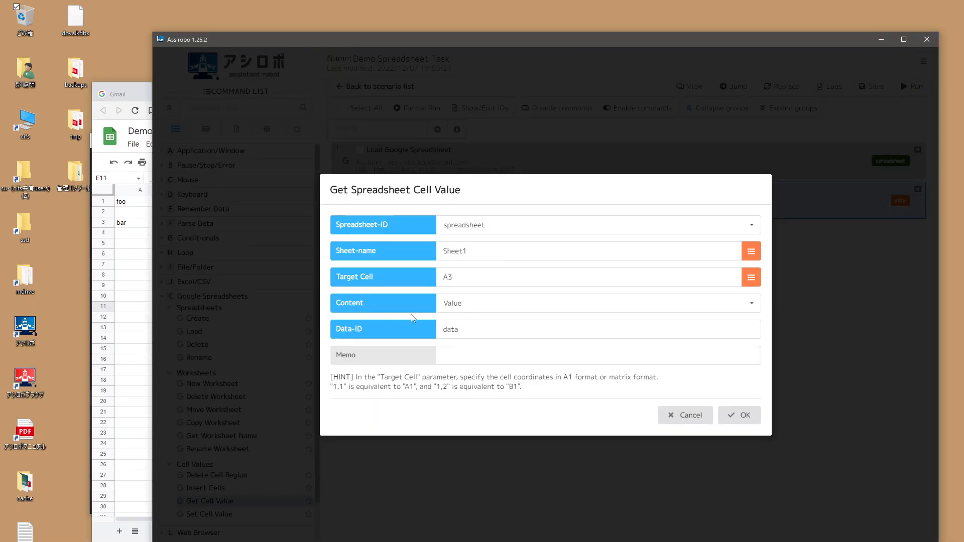
{"action": "left_click", "coordinate": [476, 308]}
{"action": "left_click", "coordinate": [415, 310]}
{"action": "double_click", "coordinate": [475, 330]}
Step: Rename the Data-ID to 'variable', confirm the cell-reading step, and save
{"action": "type", "text": "vari"}
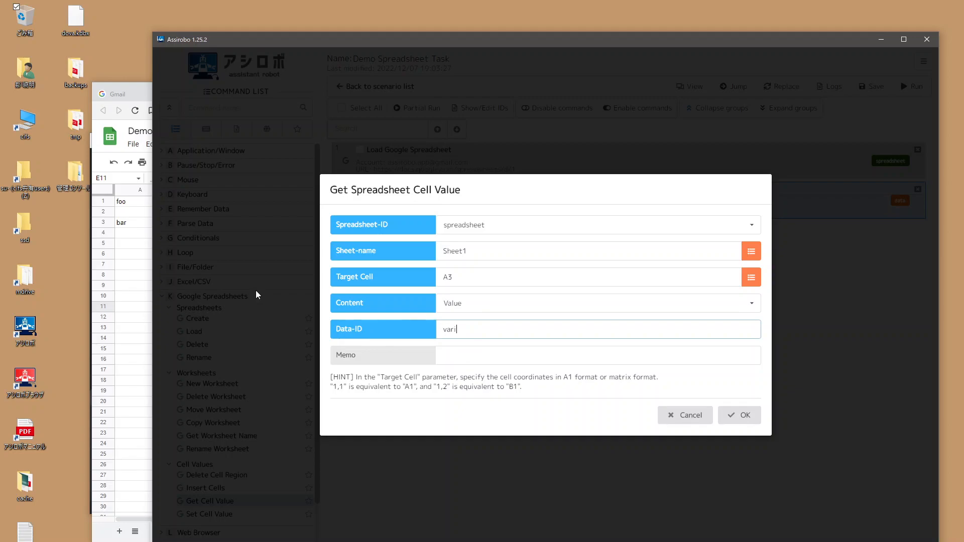
{"action": "type", "text": "able"}
{"action": "left_click", "coordinate": [739, 417]}
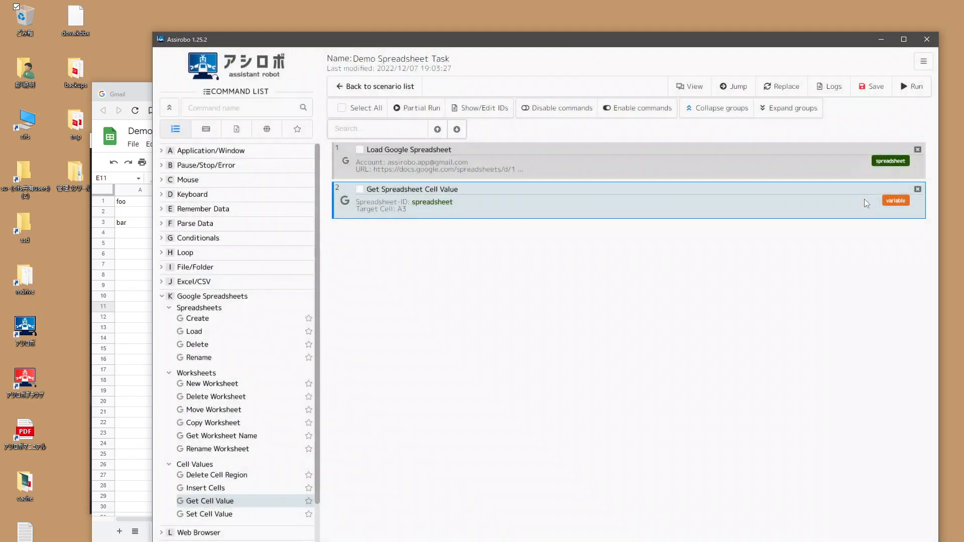
{"action": "left_click", "coordinate": [871, 88]}
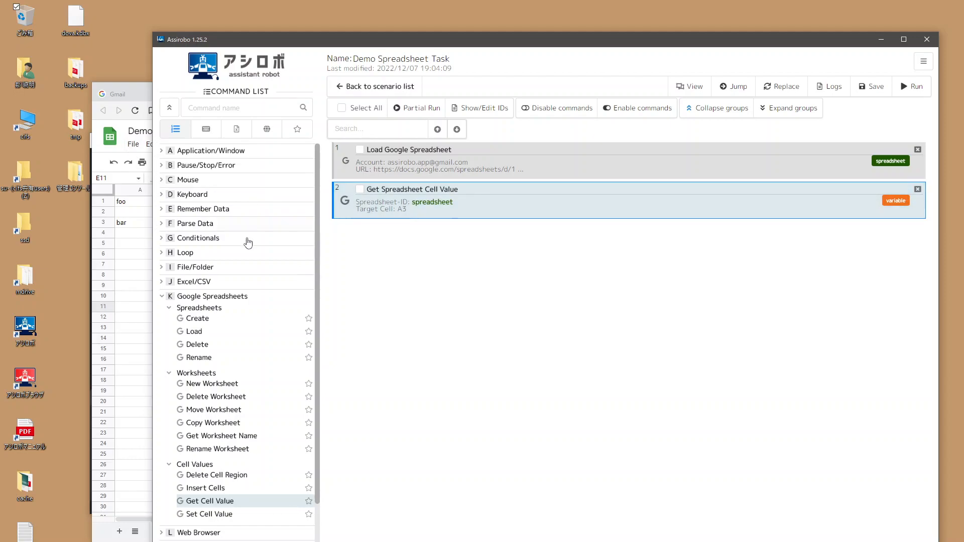
Step: Add a Display Confirmation Dialog step whose message is ${variable}, then save
{"action": "left_click", "coordinate": [203, 167]}
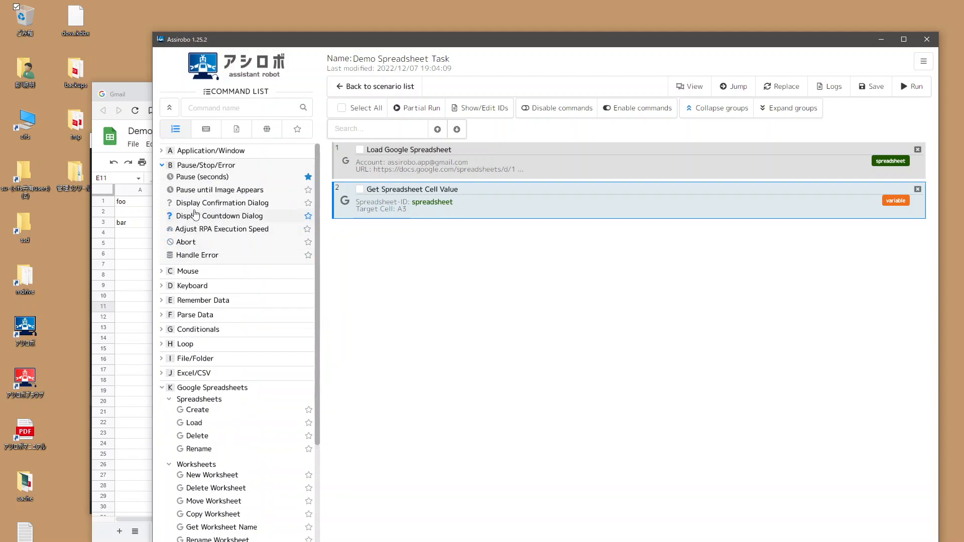
{"action": "double_click", "coordinate": [196, 202]}
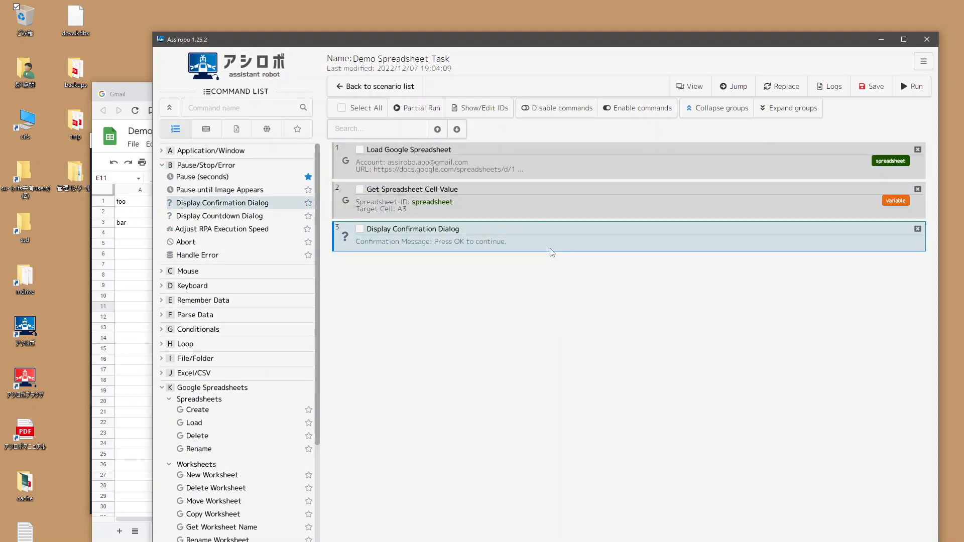
{"action": "double_click", "coordinate": [552, 253]}
{"action": "left_click_drag", "start_coordinate": [545, 273], "coordinate": [428, 256]}
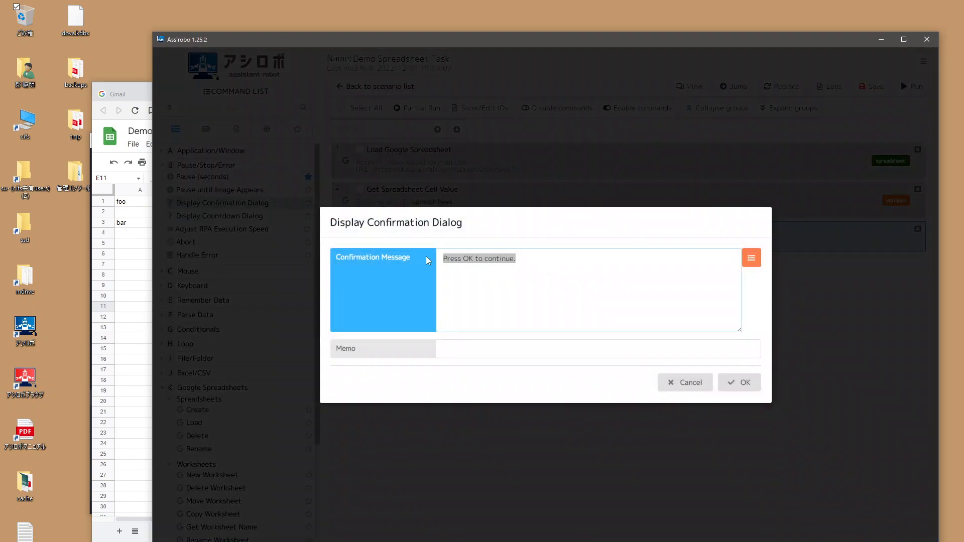
{"action": "key", "text": "BackSpace"}
{"action": "left_click", "coordinate": [750, 259]}
{"action": "left_click", "coordinate": [781, 305]}
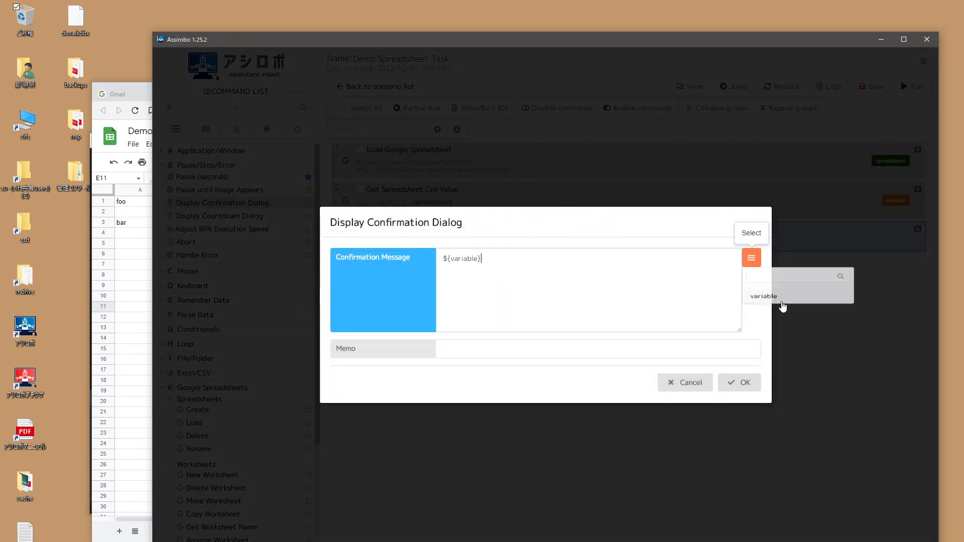
{"action": "left_click", "coordinate": [735, 383]}
{"action": "left_click", "coordinate": [872, 87]}
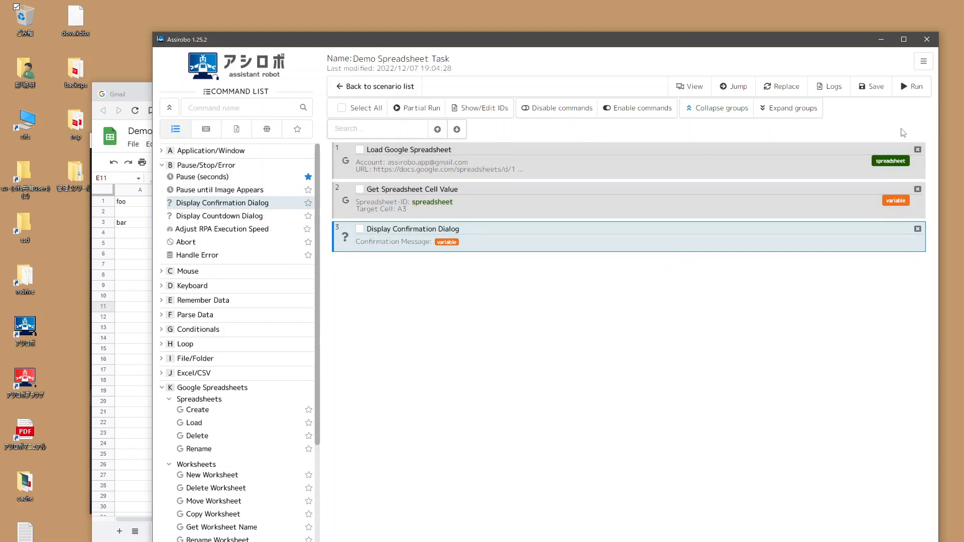
Step: Run the scenario, acknowledge the 'bar' message and result, and return to the editor
{"action": "left_click", "coordinate": [909, 89]}
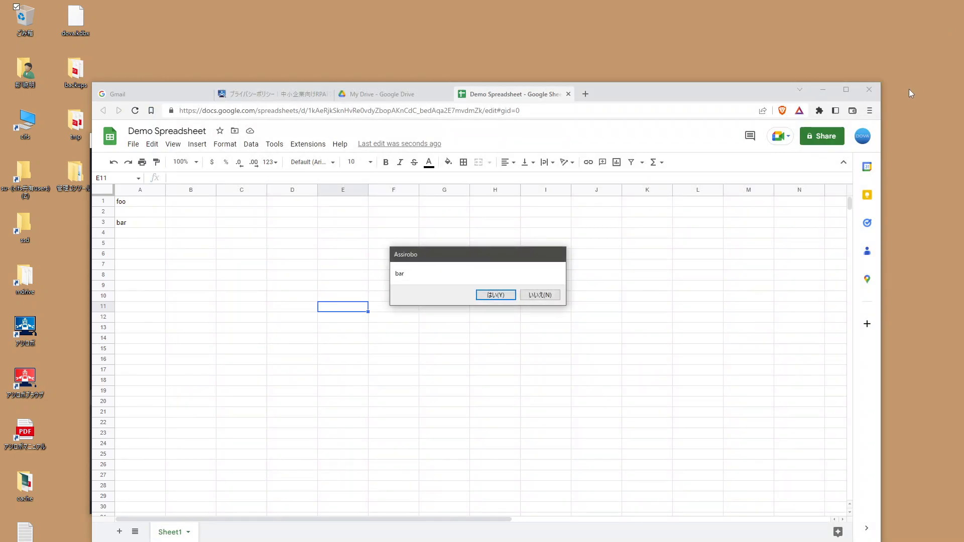
{"action": "left_click", "coordinate": [496, 295]}
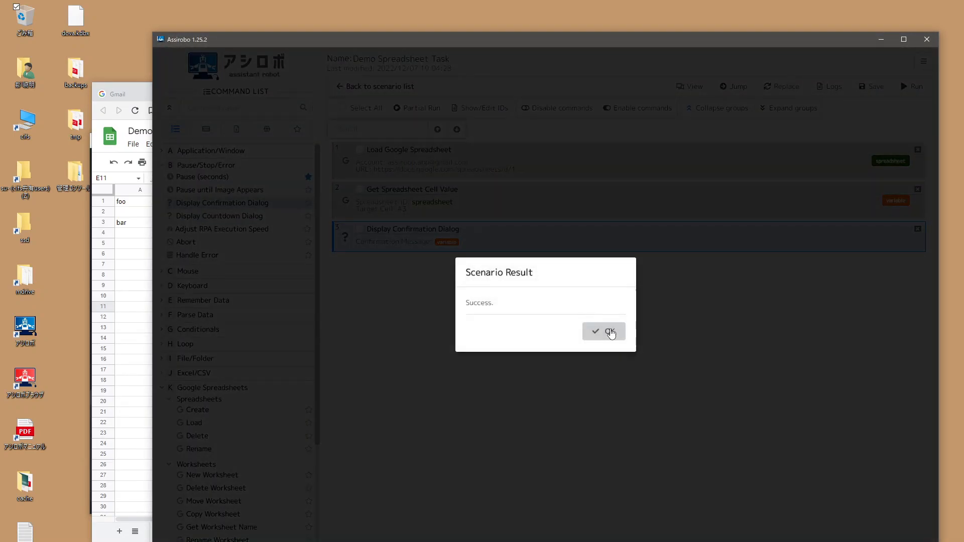
{"action": "left_click", "coordinate": [609, 330]}
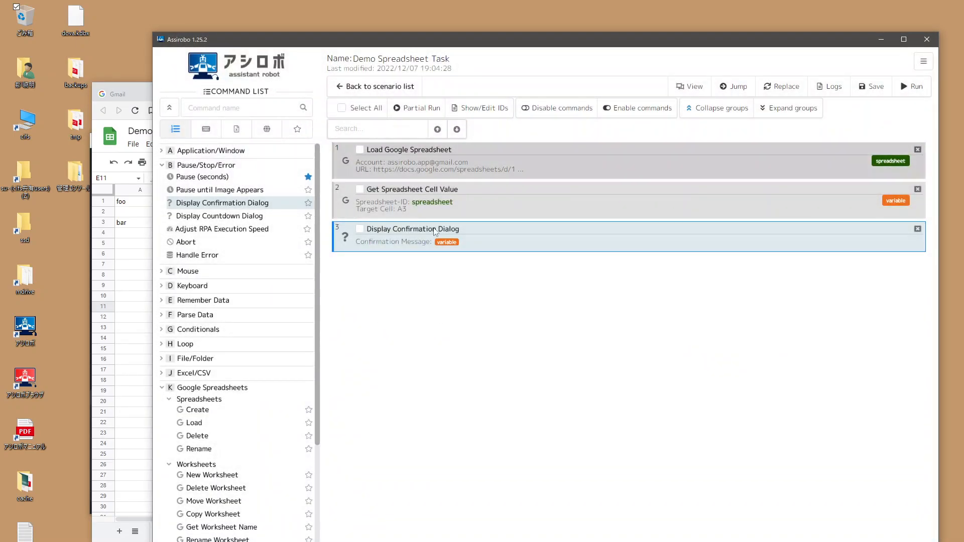
{"action": "left_click", "coordinate": [138, 234]}
{"action": "left_click", "coordinate": [455, 44]}
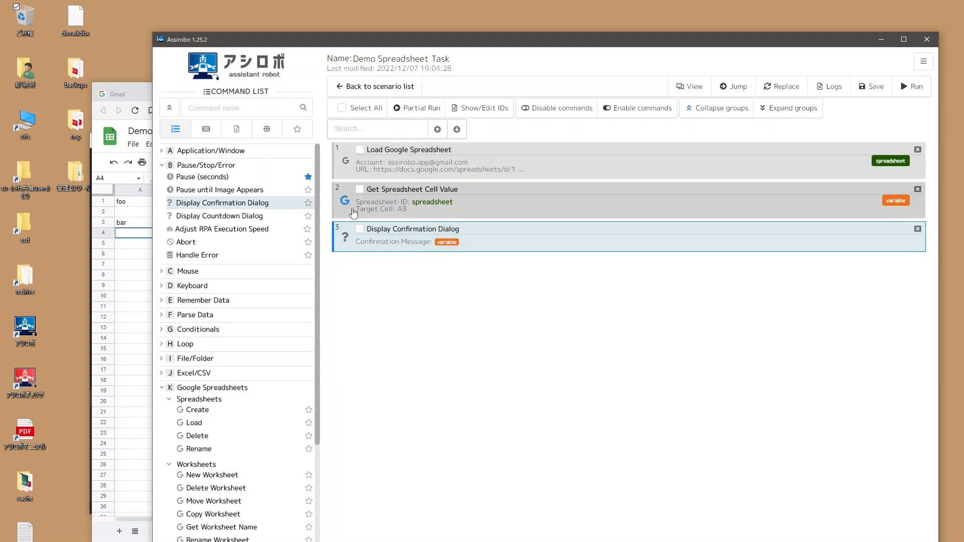
Step: Delete all three steps, add a Google Spreadsheets Delete step, and enter the Google account
{"action": "left_click", "coordinate": [920, 152]}
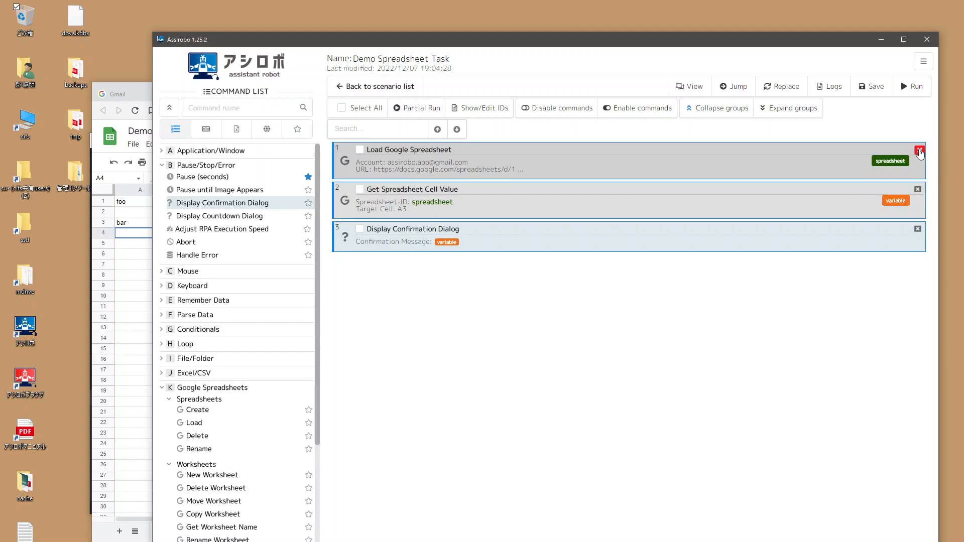
{"action": "left_click", "coordinate": [919, 151]}
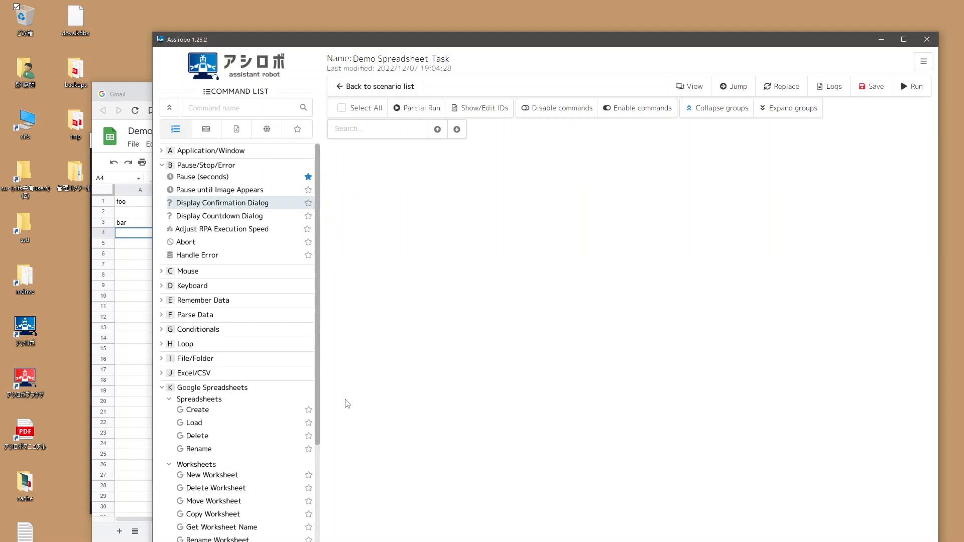
{"action": "scroll", "coordinate": [241, 447], "scroll_direction": "down", "scroll_amount": 3}
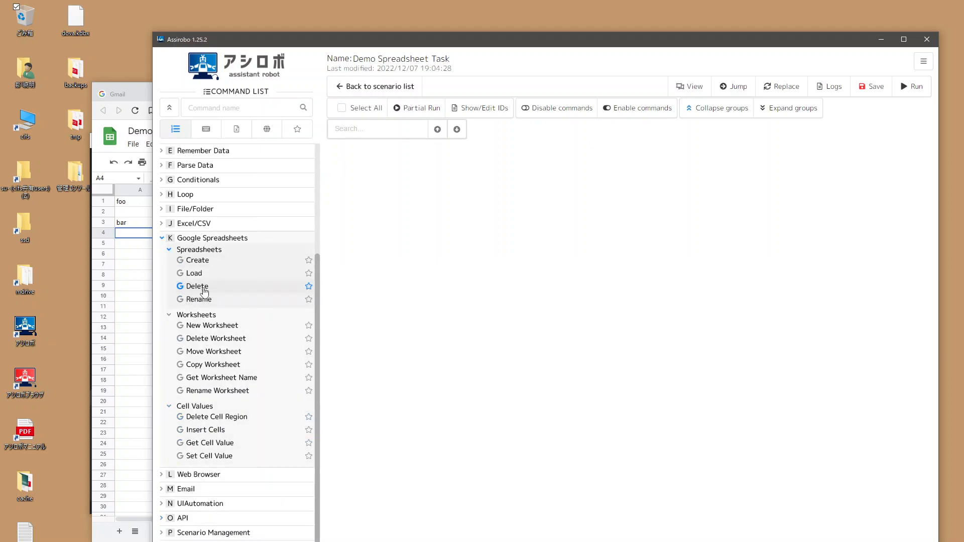
{"action": "double_click", "coordinate": [201, 286]}
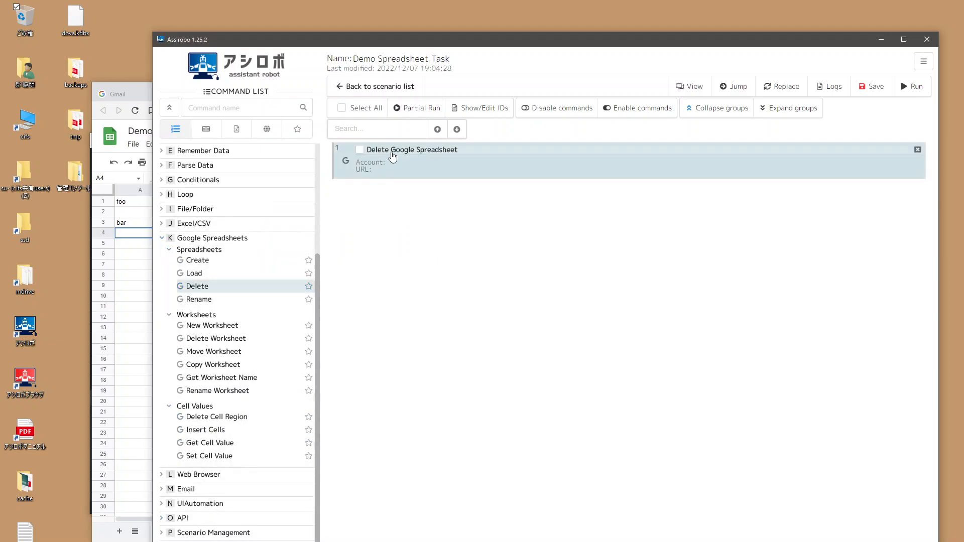
{"action": "double_click", "coordinate": [512, 160]}
{"action": "left_click", "coordinate": [503, 255]}
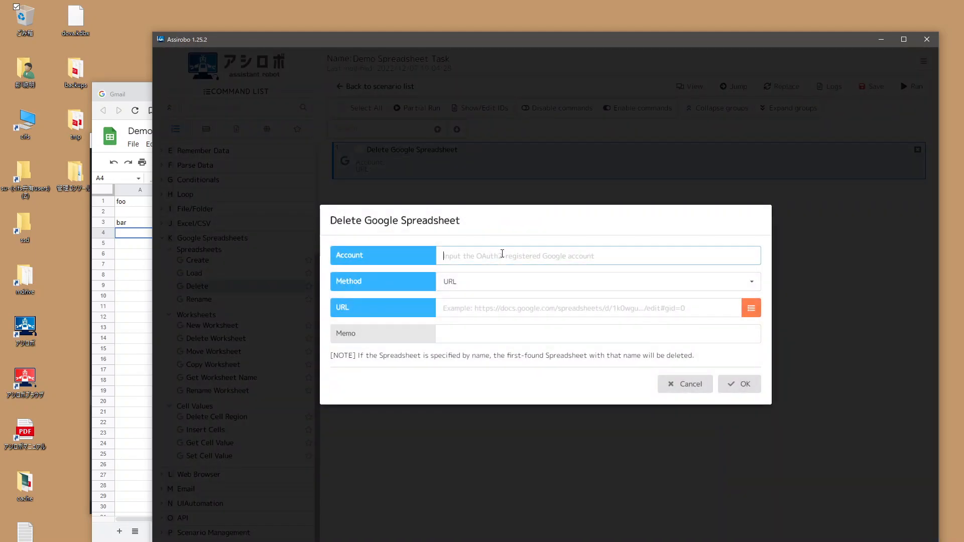
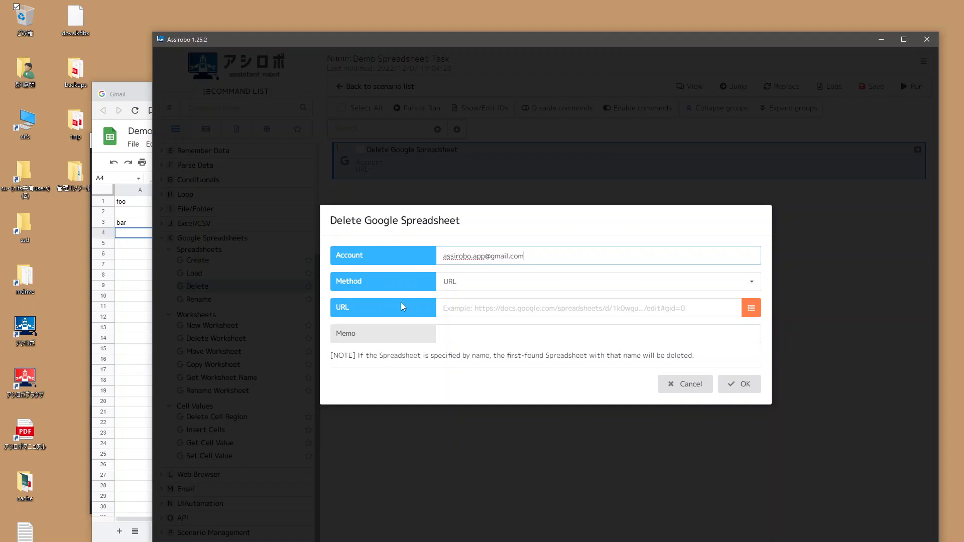
{"action": "left_click", "coordinate": [402, 303]}
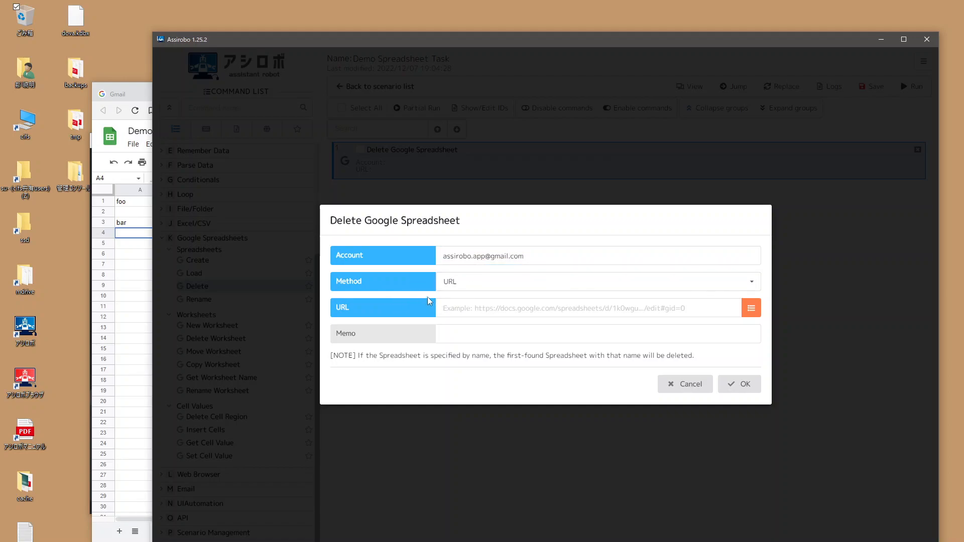
Step: Paste the Demo Spreadsheet URL copied from Chrome into the delete step, confirm, and save
{"action": "left_click", "coordinate": [137, 234]}
{"action": "left_click", "coordinate": [373, 115]}
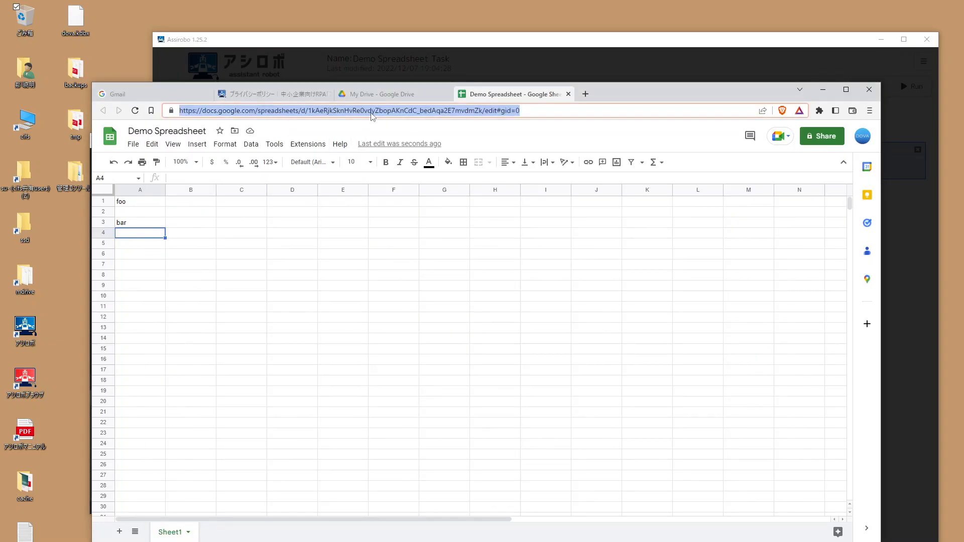
{"action": "left_click", "coordinate": [370, 39]}
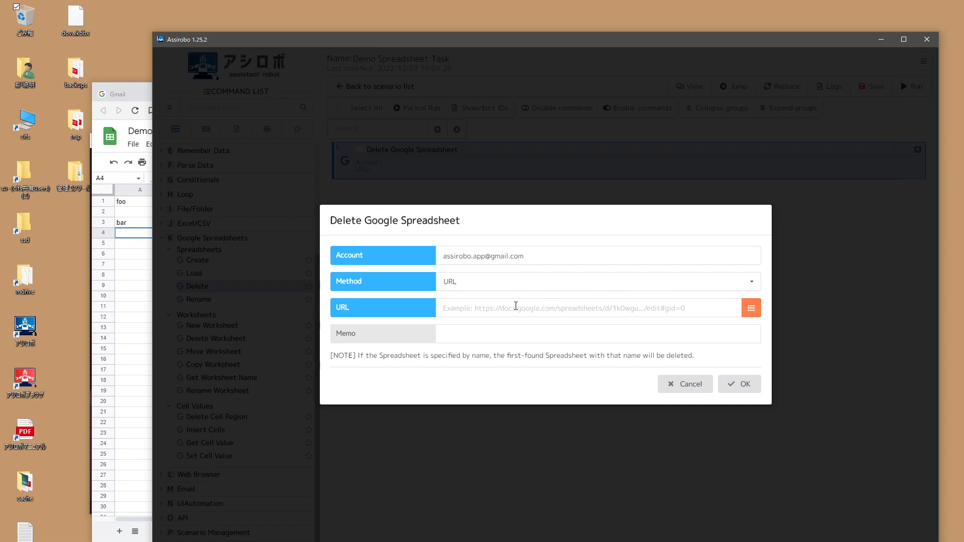
{"action": "left_click", "coordinate": [516, 305]}
{"action": "left_click", "coordinate": [739, 384]}
{"action": "left_click", "coordinate": [859, 88]}
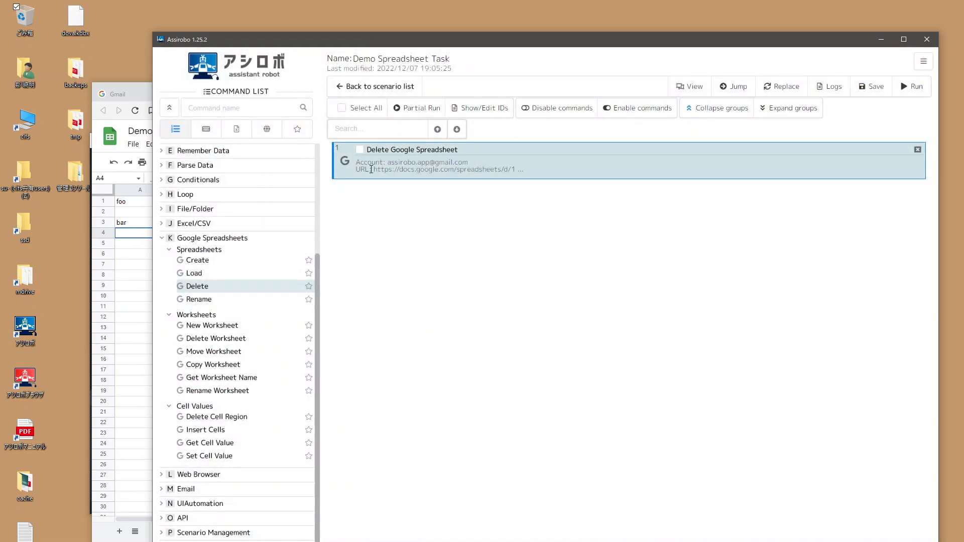
Step: Show the My Drive file list in Chrome beside the Assirobo editor
{"action": "left_click", "coordinate": [141, 276]}
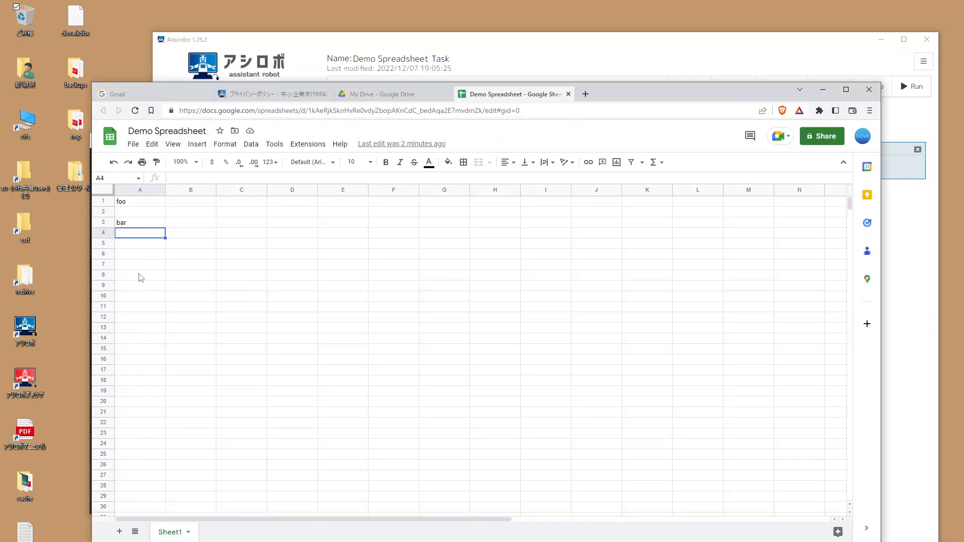
{"action": "left_click", "coordinate": [399, 94]}
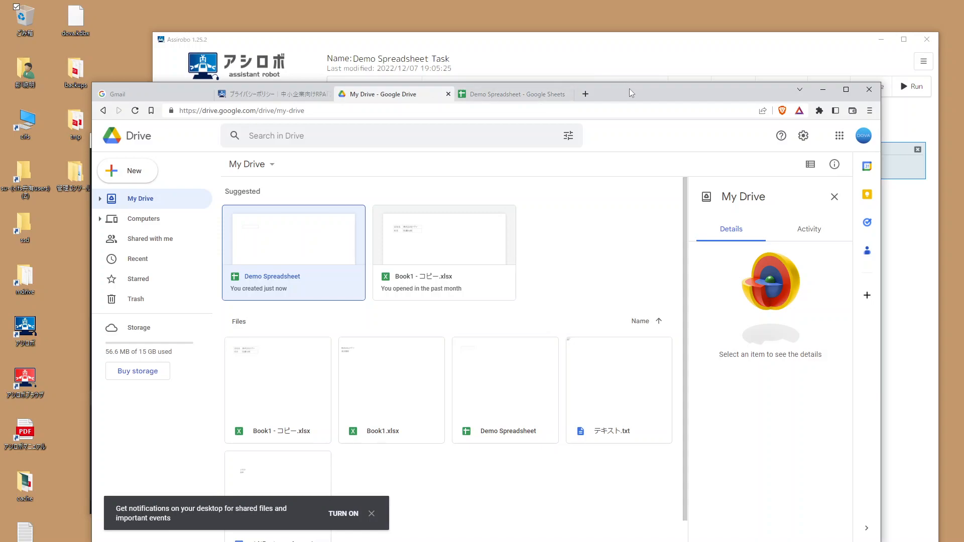
{"action": "left_click_drag", "start_coordinate": [629, 88], "coordinate": [583, 87]}
{"action": "left_click", "coordinate": [578, 47]}
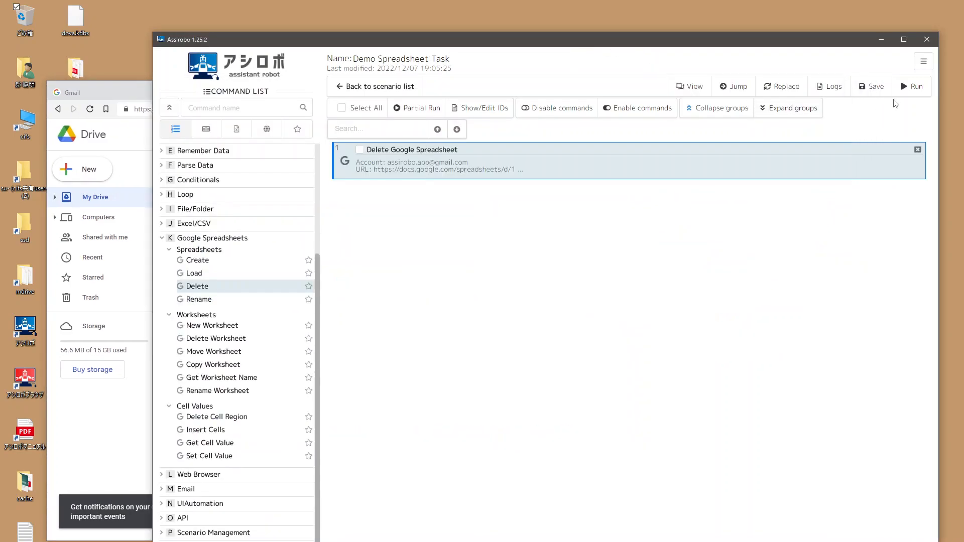
Step: Run the delete scenario, confirm Demo Spreadsheet is gone from Drive, and dismiss the result
{"action": "left_click", "coordinate": [916, 90]}
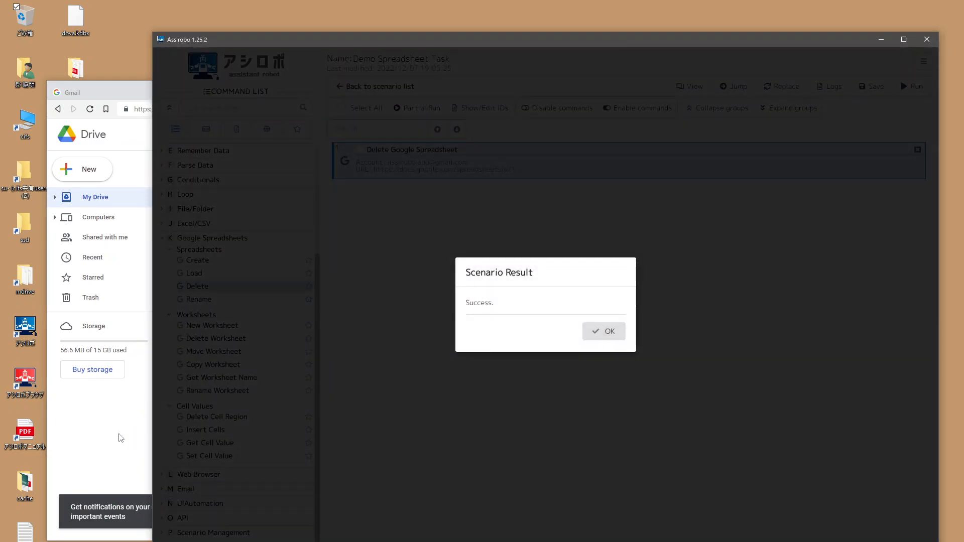
{"action": "left_click", "coordinate": [128, 431]}
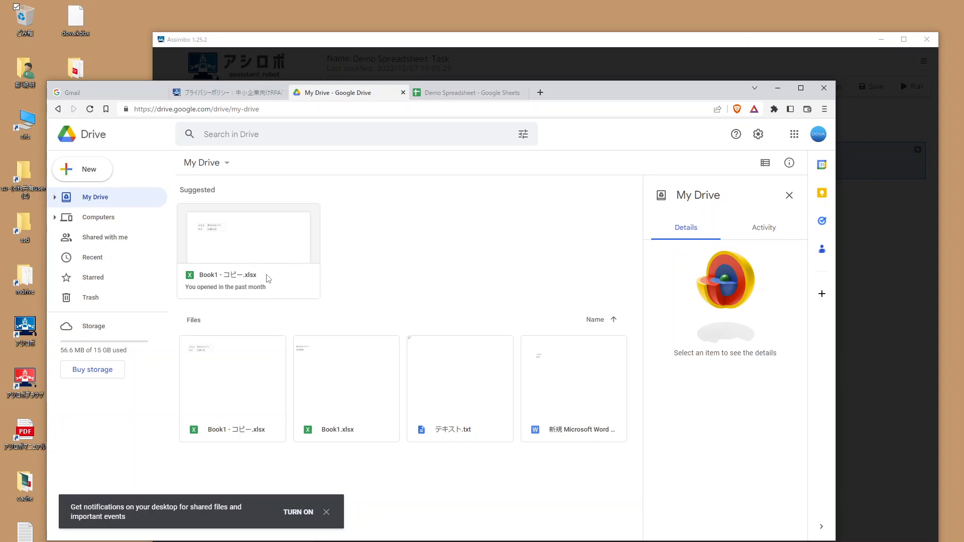
{"action": "left_click", "coordinate": [544, 42]}
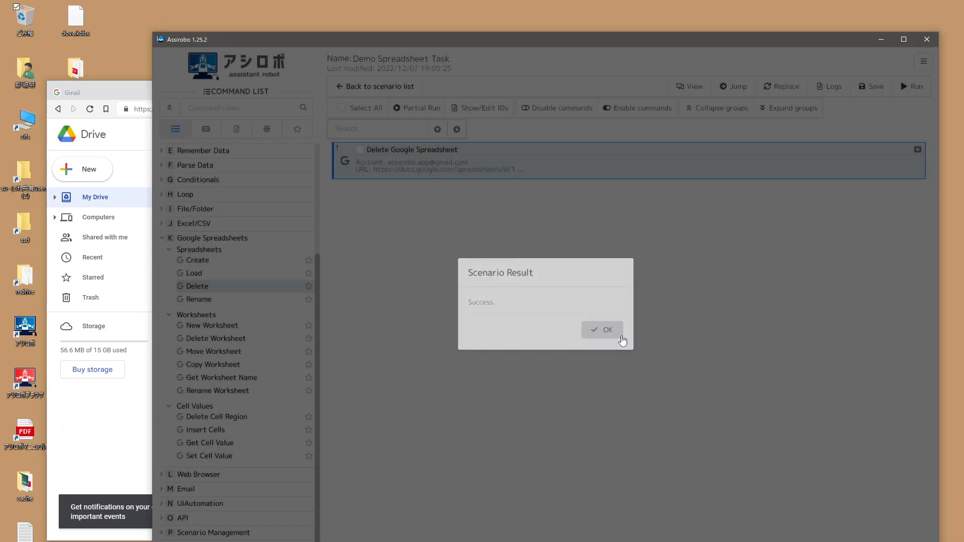
{"action": "left_click", "coordinate": [621, 338]}
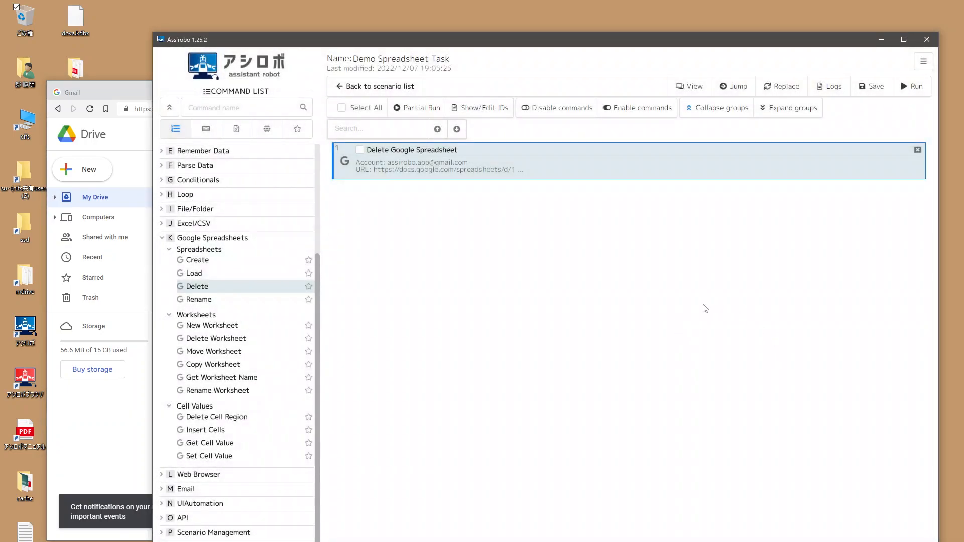